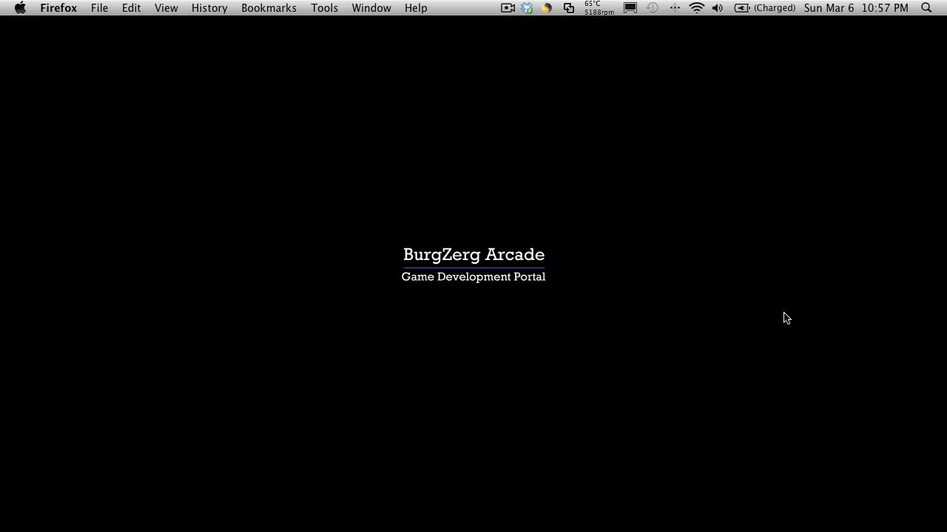
- Switch from Firefox to the Unity editor showing the Character Customization scene
mouse_move(539, 521)
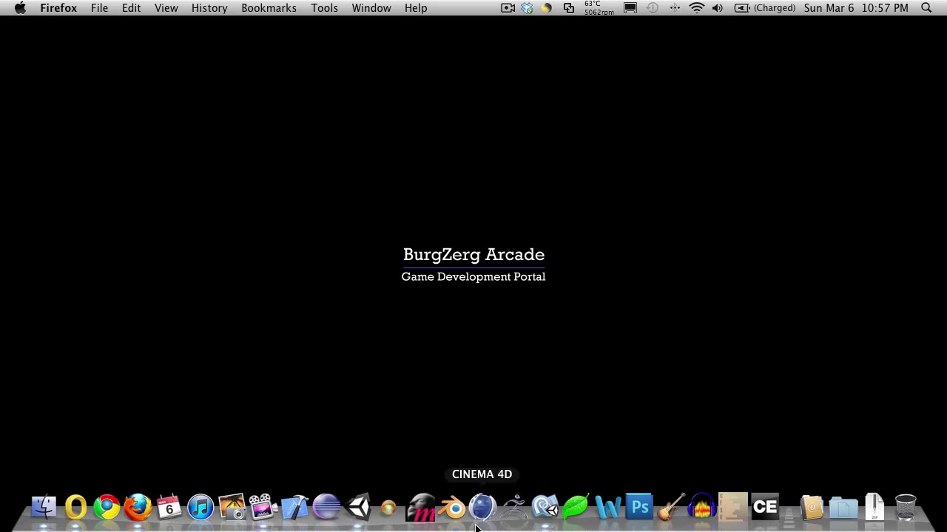
left_click(359, 508)
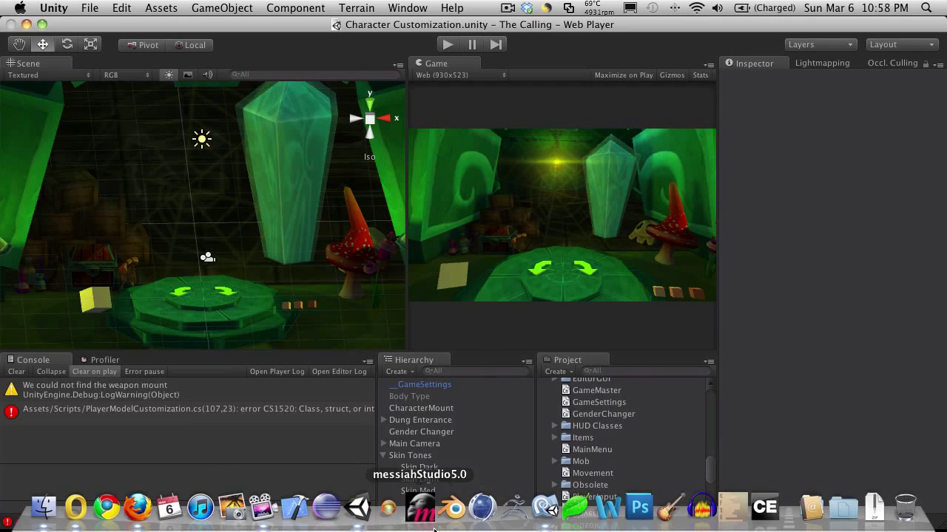
- Open PlayerModelCustomization.cs from the console error and add 'void' before ChangePlayerSkinColor on line 107
left_click(272, 422)
double_click(273, 423)
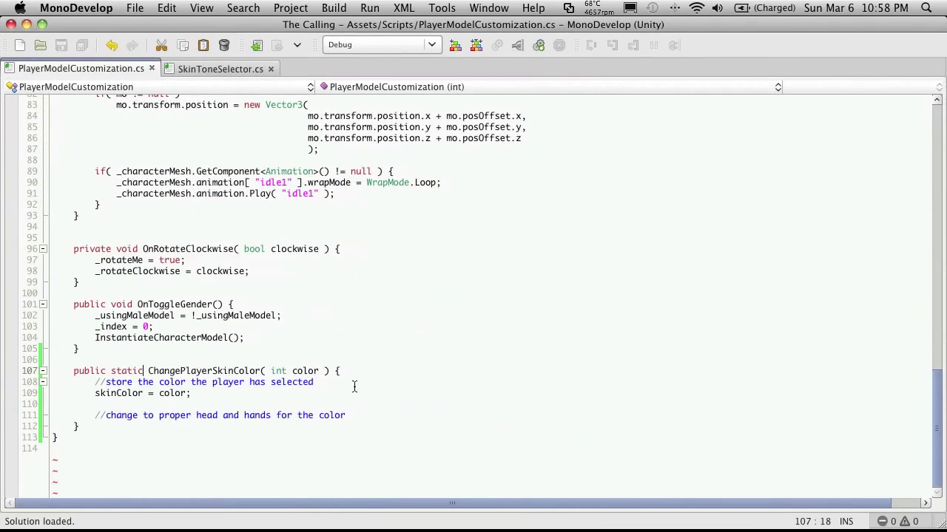
left_click(169, 370)
left_click(147, 302)
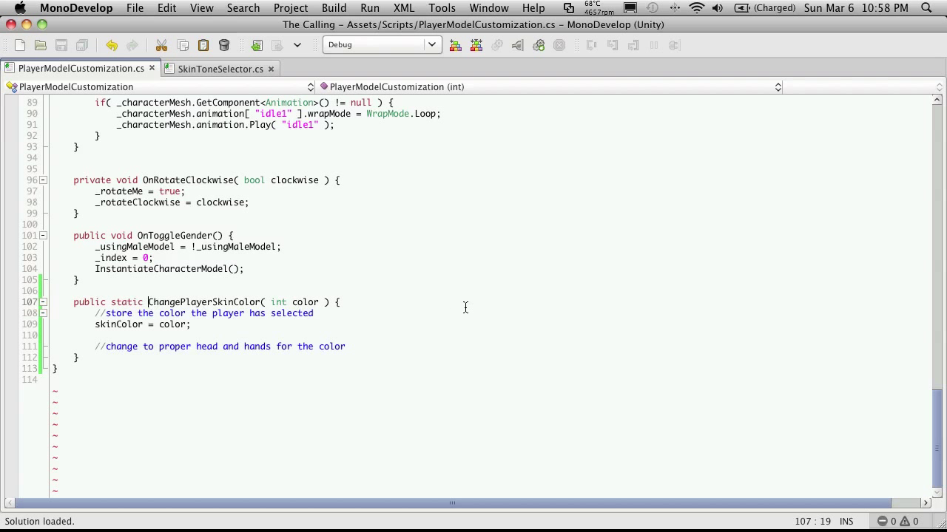
type("void")
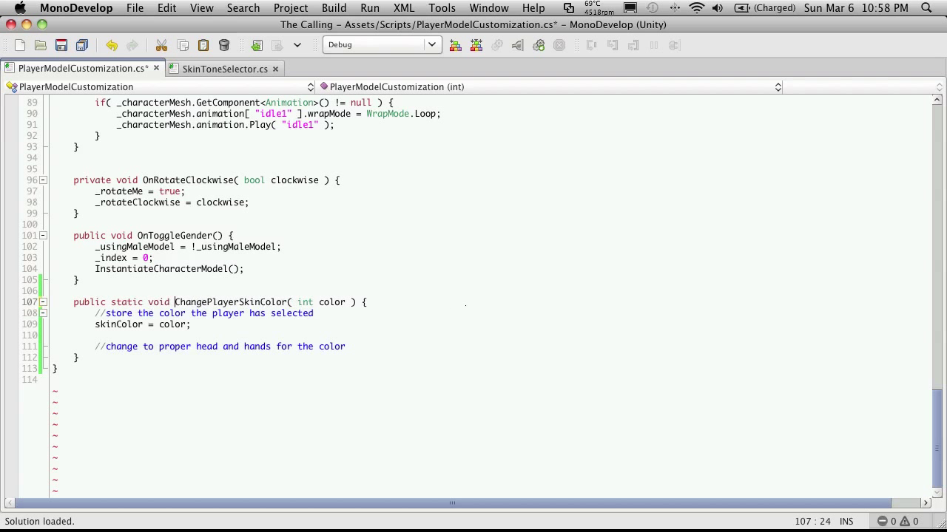
key("Home")
- Check OnToggleGender's closing brace and the static skinColor field, then bring up SkinToneSelector.cs
left_click(208, 285)
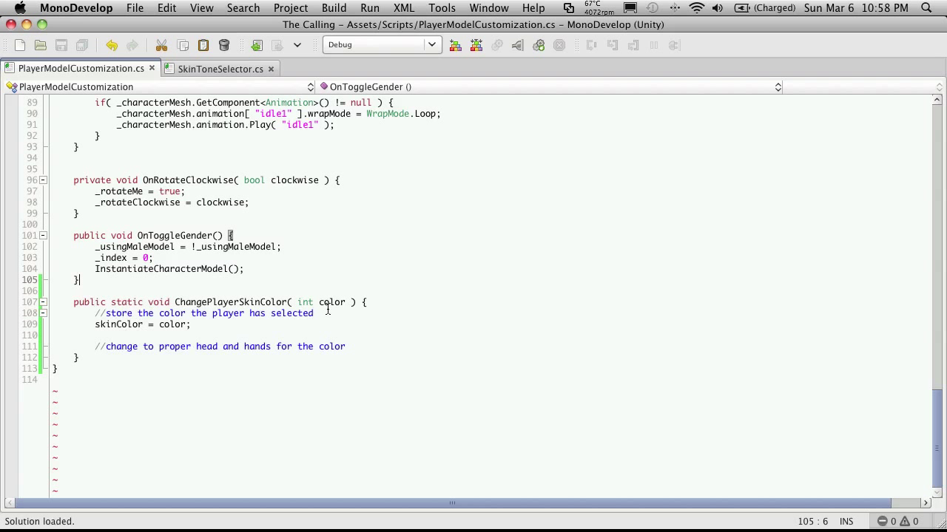
double_click(110, 324)
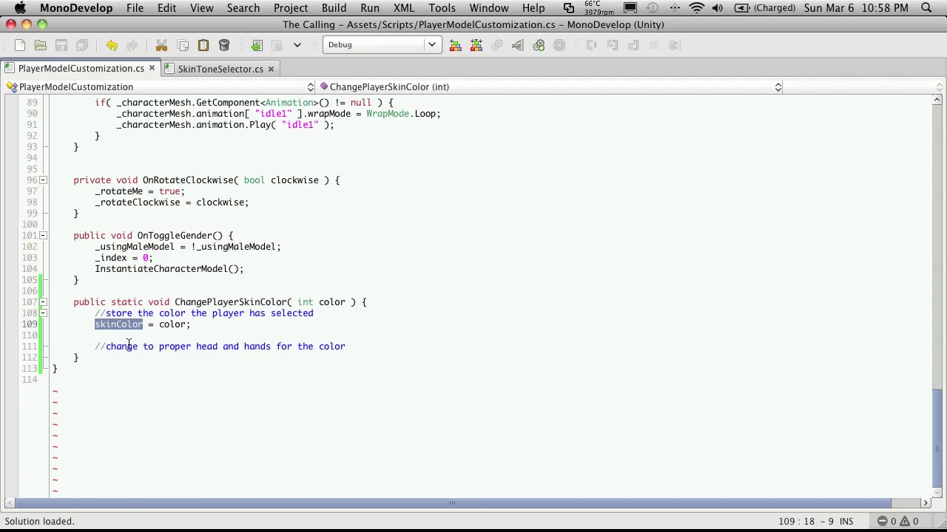
scroll(128, 344, "up", 20)
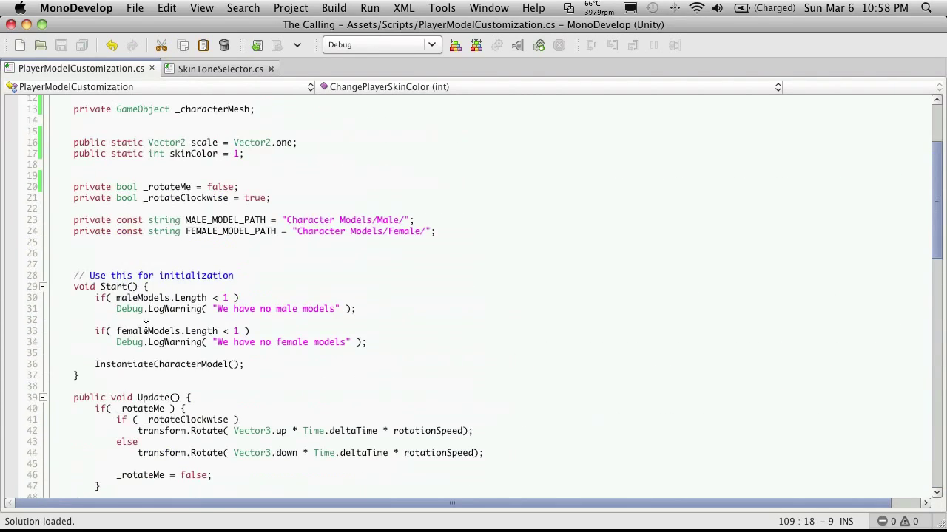
scroll(146, 330, "up", 3)
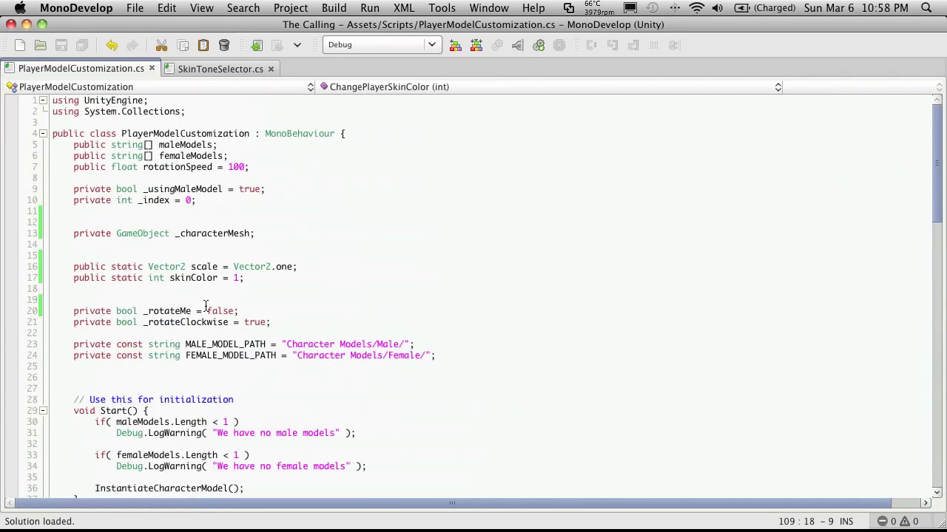
double_click(130, 277)
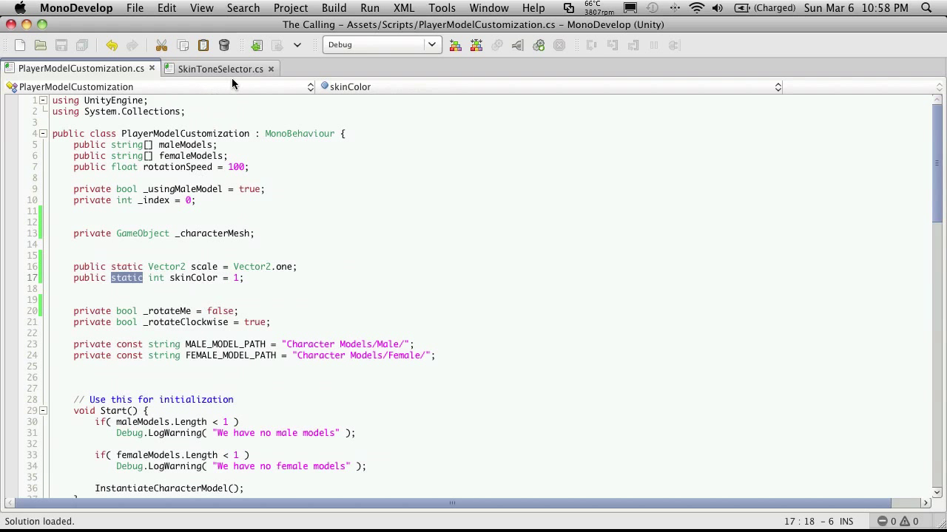
left_click(232, 70)
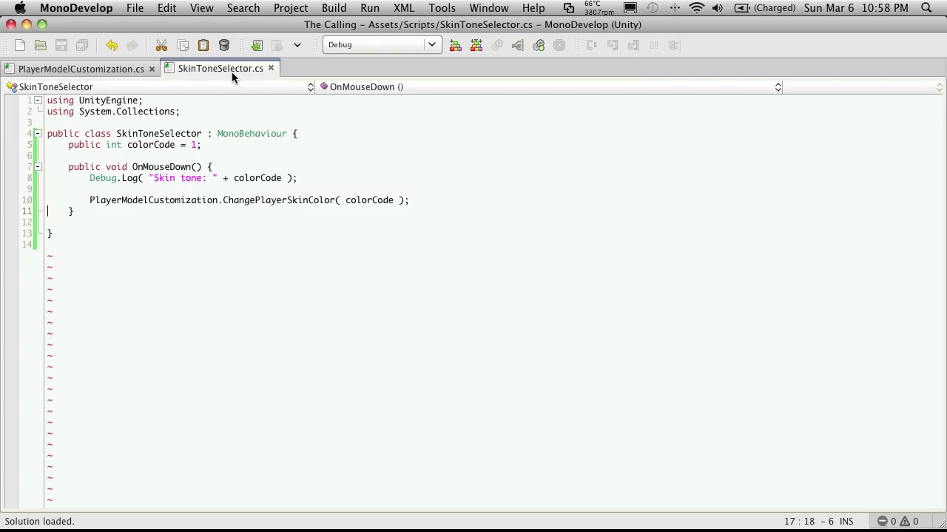
- Insert a line above the ChangePlayerSkinColor call and enter PlayerModelCustomization.skinColor via autocomplete
left_click(244, 190)
double_click(149, 198)
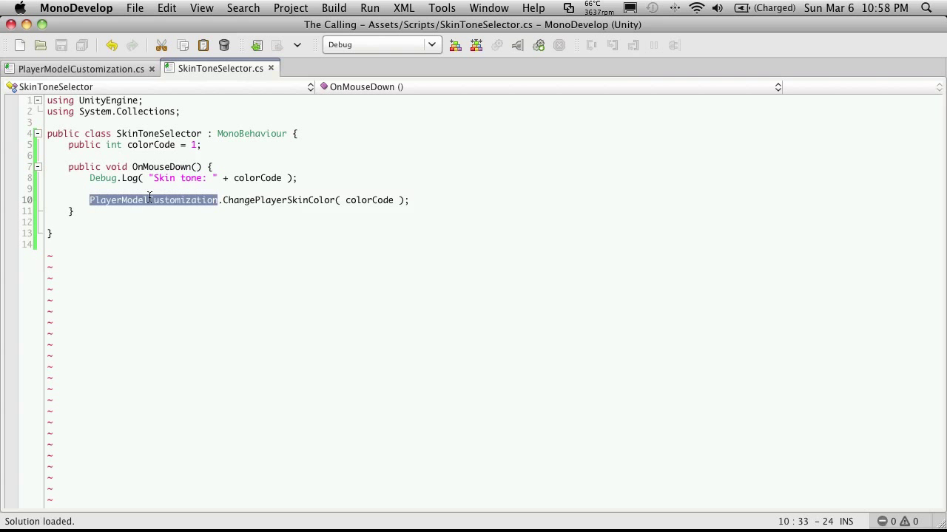
left_click(252, 190)
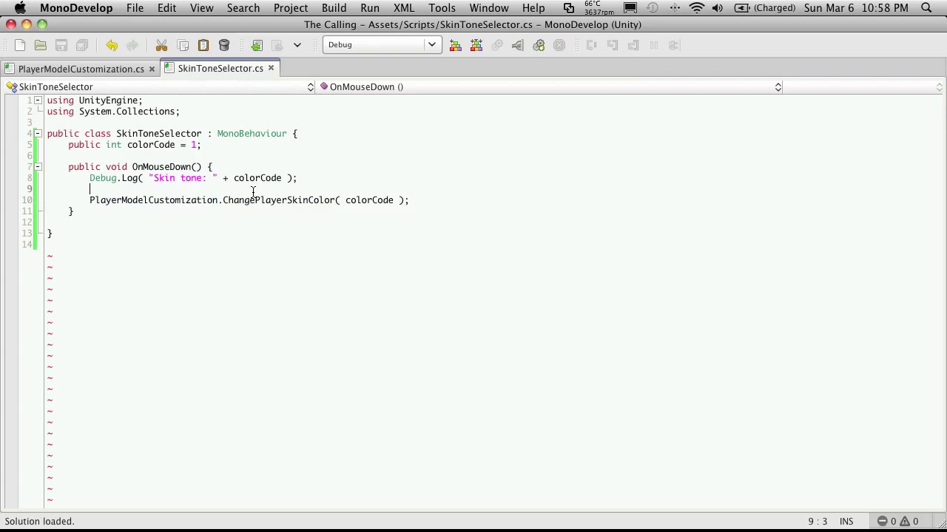
key("Return")
type("player")
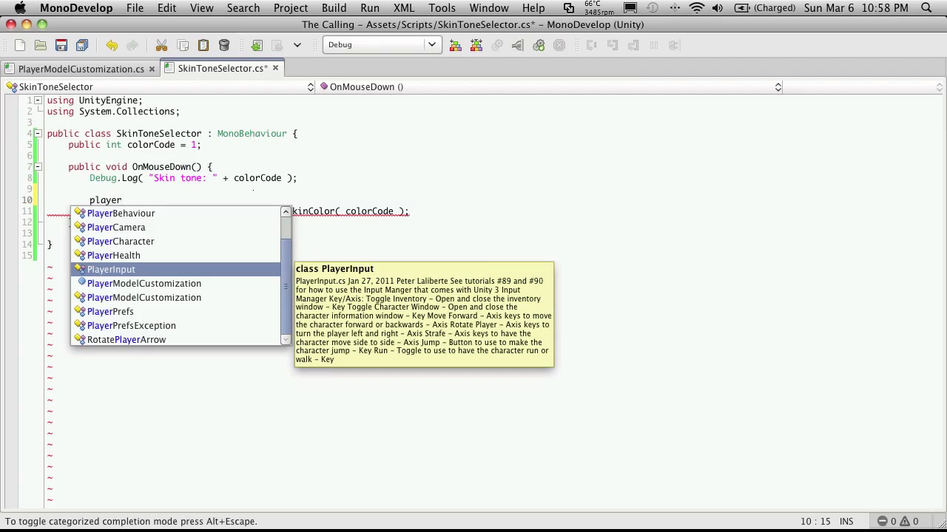
type("Mod")
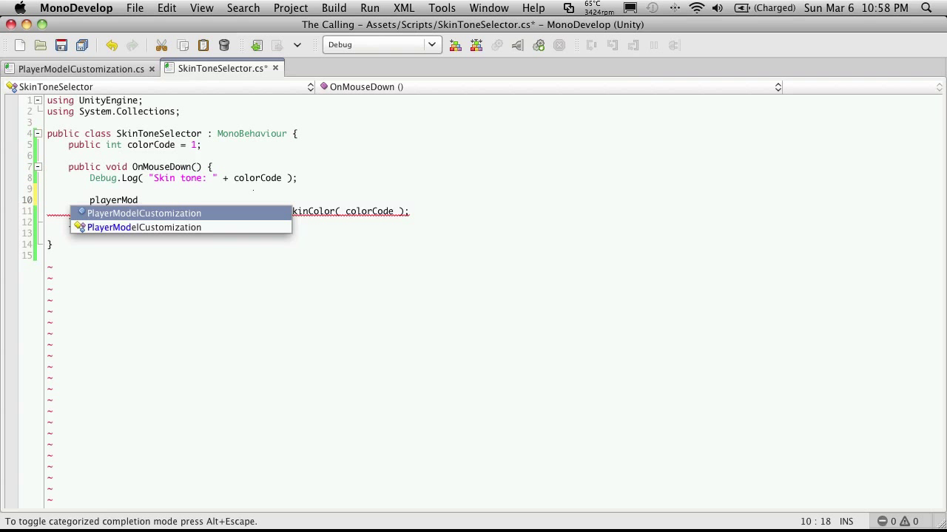
key("Return")
type(".sj")
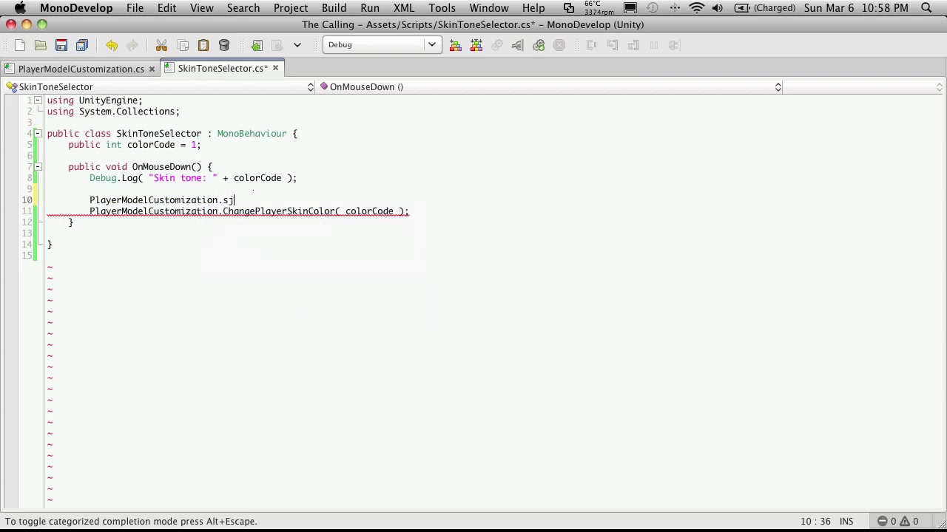
key("BackSpace")
type("k")
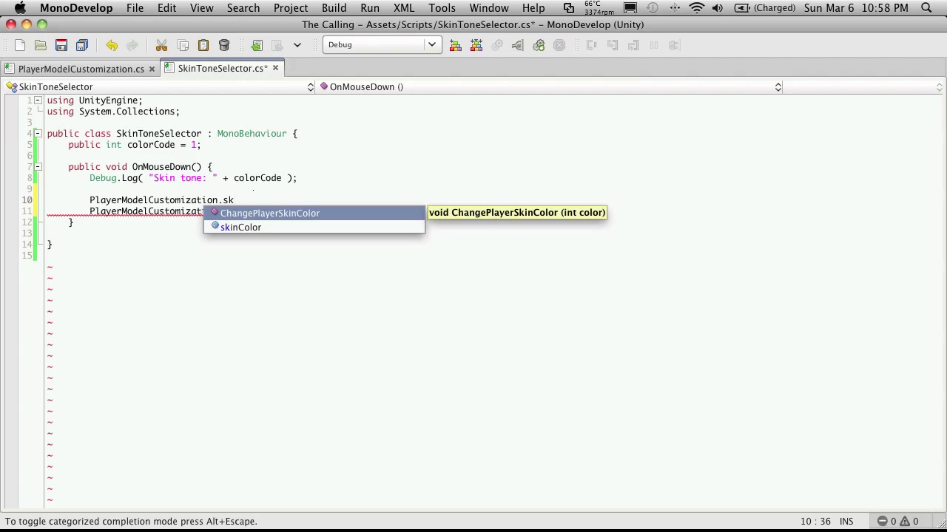
key("Down")
key("Return")
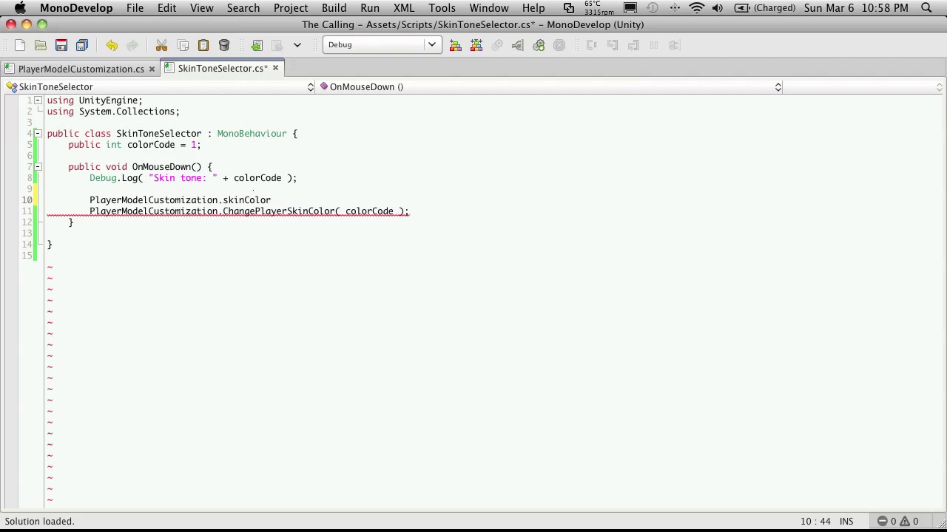
- Finish the line as '= colorCode;', add a blank line after it, and return to Unity
type("= colo")
key("BackSpace")
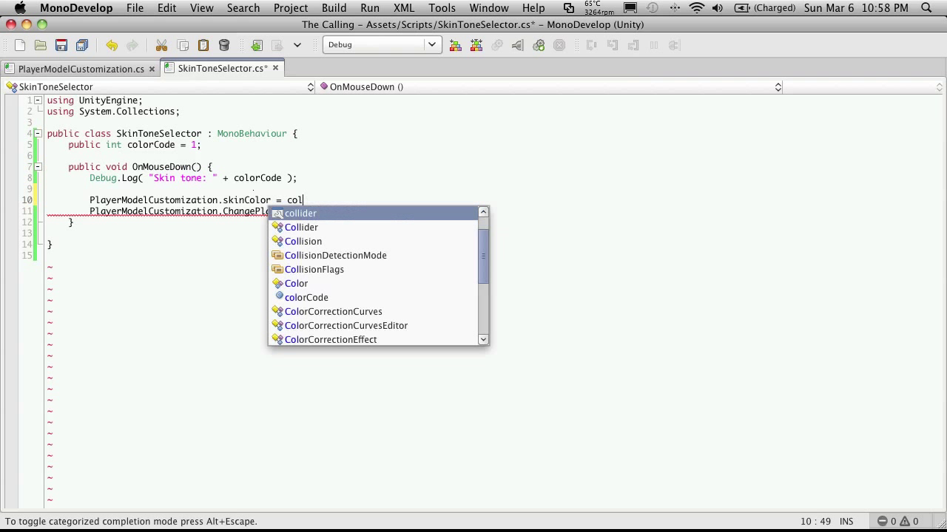
type("or")
key("Return")
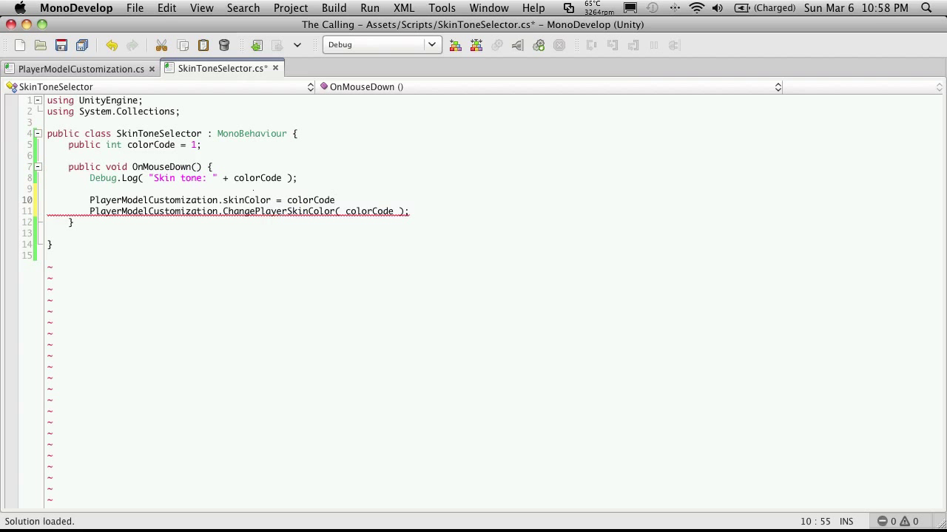
type(";")
key("Down")
key("Home")
key("Return")
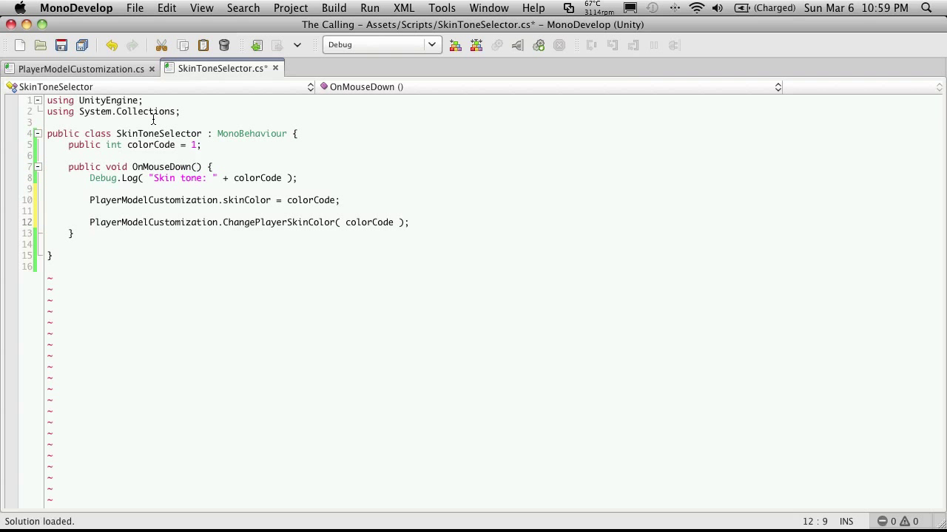
key("super+Tab")
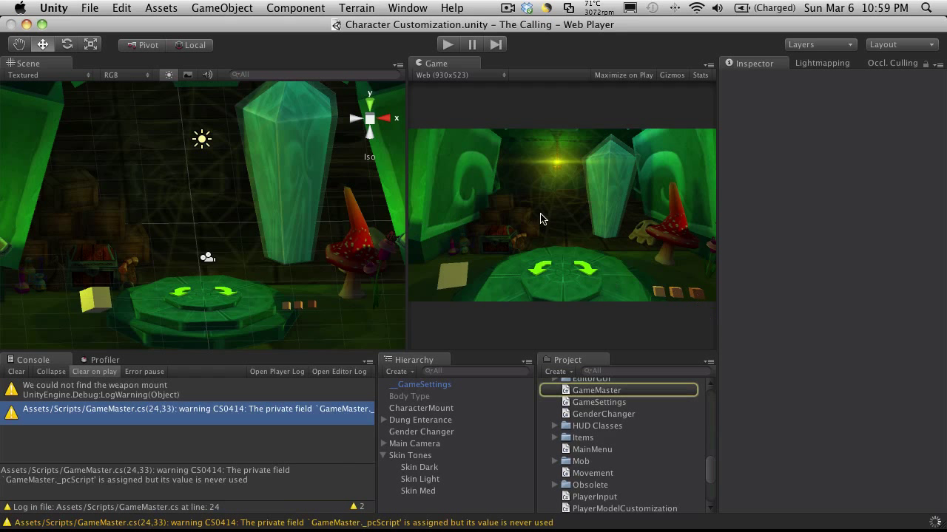
- Scroll the Project panel to view the Male head textures, then go back to MonoDevelop
scroll(624, 442, "up", 3)
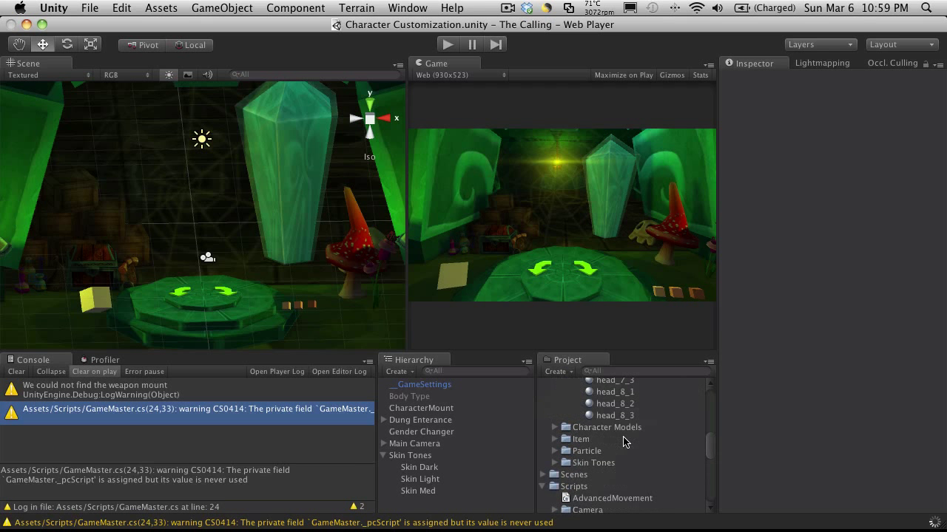
scroll(630, 431, "up", 10)
scroll(631, 432, "down", 3)
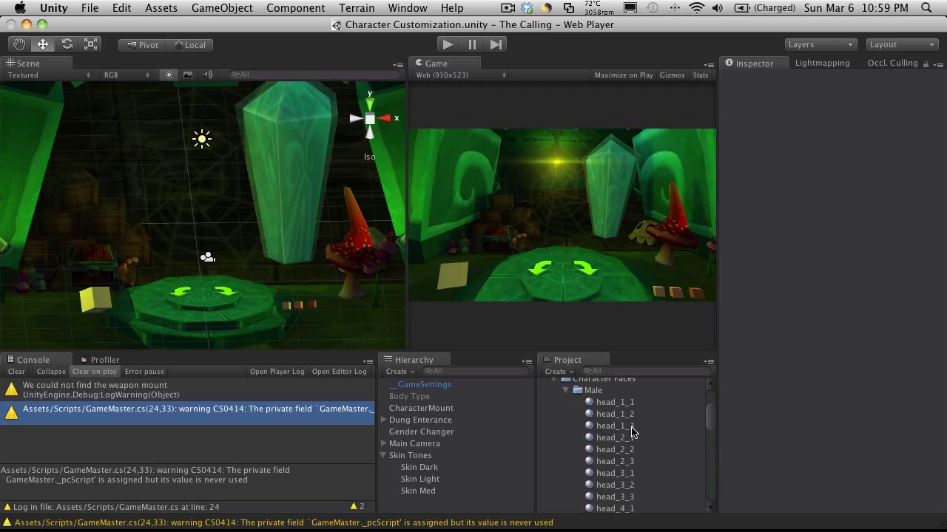
key("super+Tab")
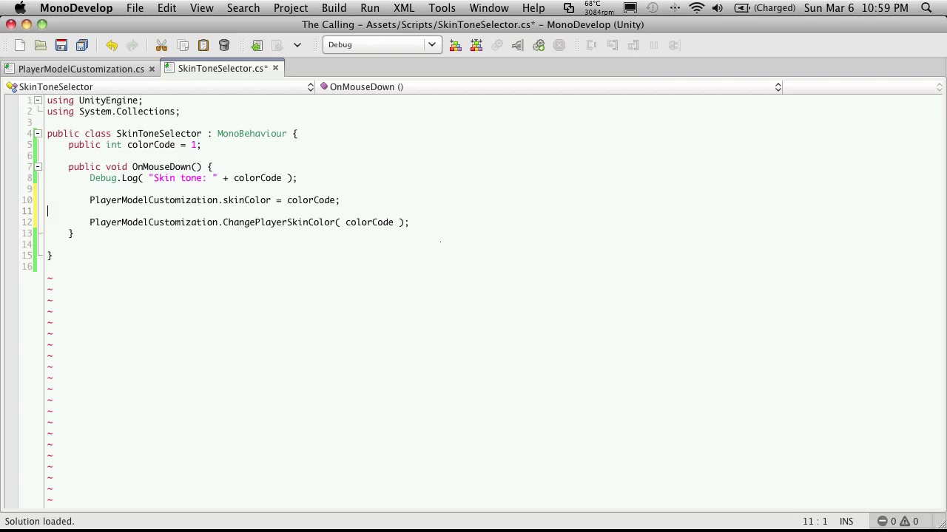
- Delete the skinColor assignment line from SkinToneSelector.cs and save the file
key("Up")
key("shift+Down")
key("shift+Down")
key("Delete")
key("super+s")
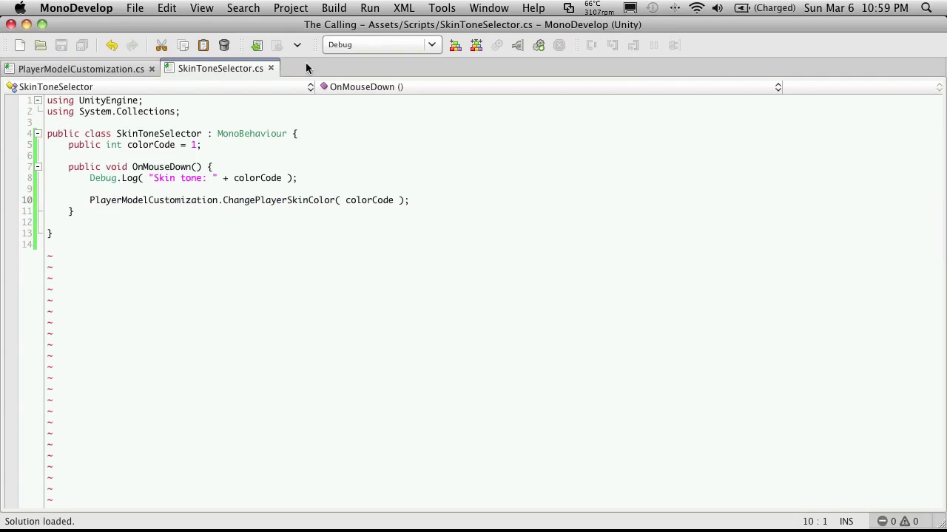
- Look over PlayerModelCustomization.cs, then return to the Unity editor
left_click(108, 69)
scroll(296, 410, "down", 15)
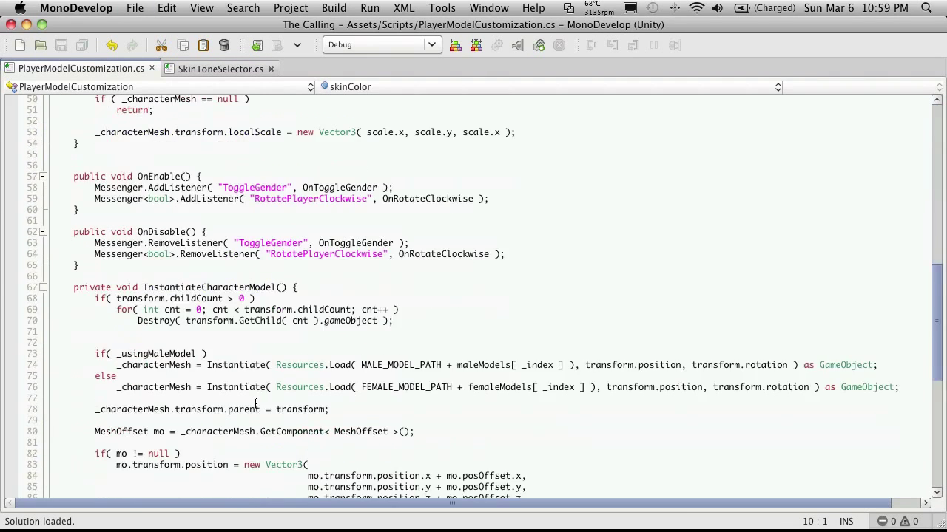
scroll(253, 403, "down", 11)
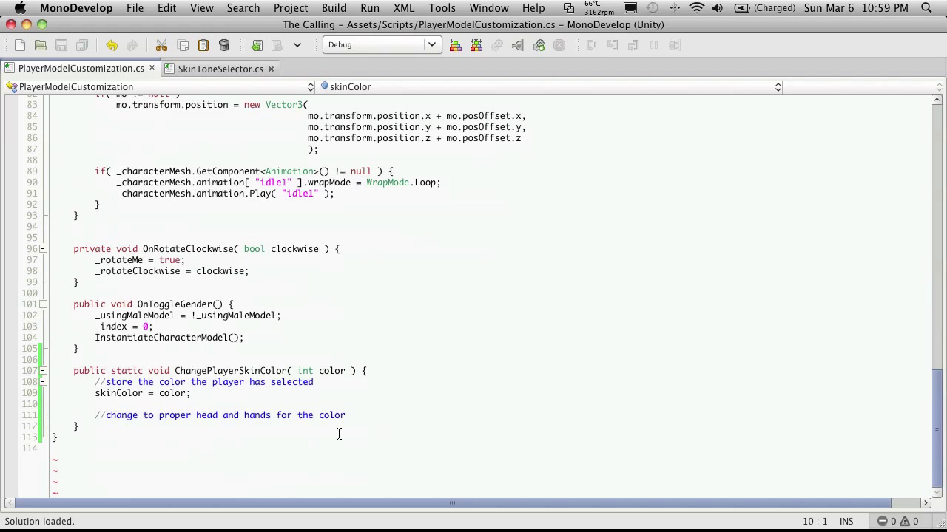
key("super+Tab")
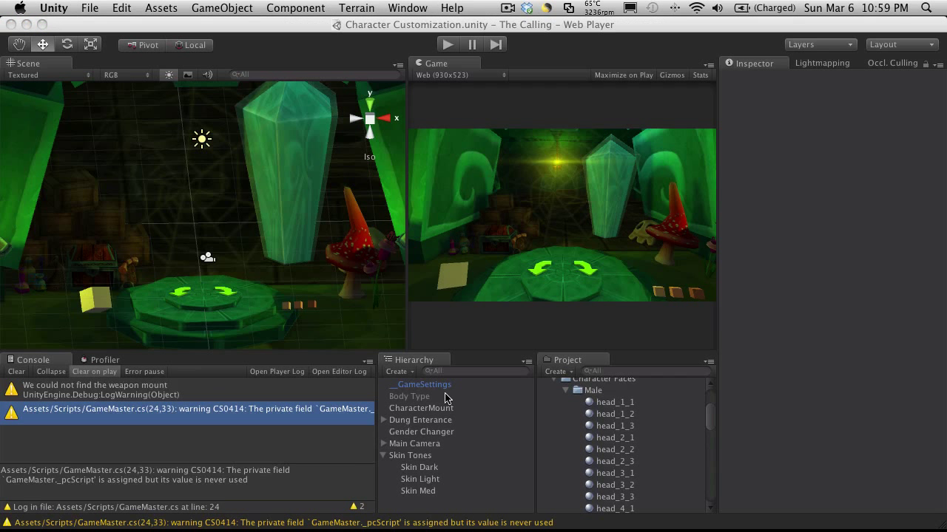
- Start play mode, stop it, and restart it maximized in the editor
left_click(444, 46)
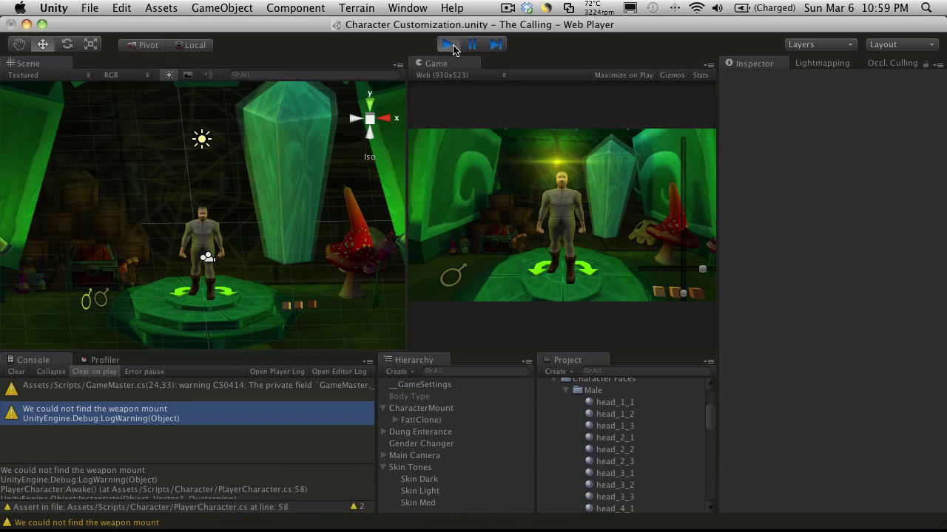
left_click(448, 45)
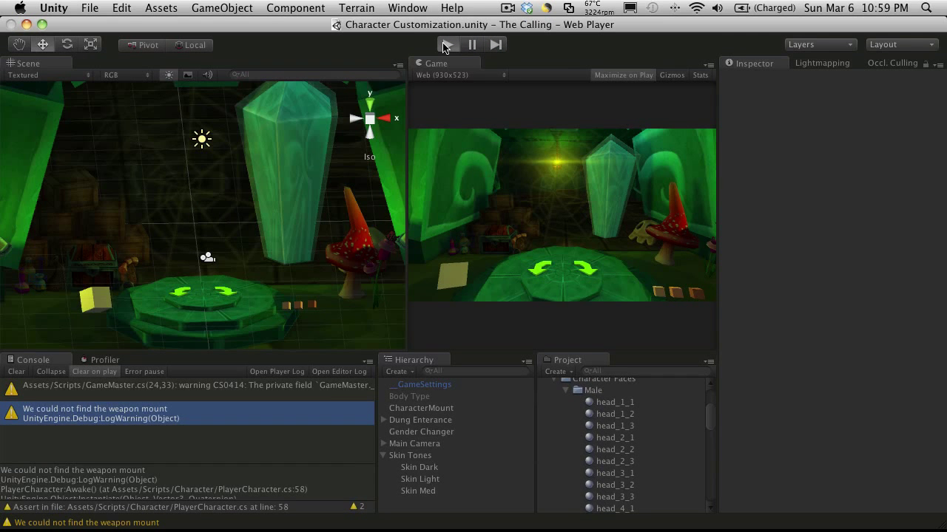
left_click(446, 46)
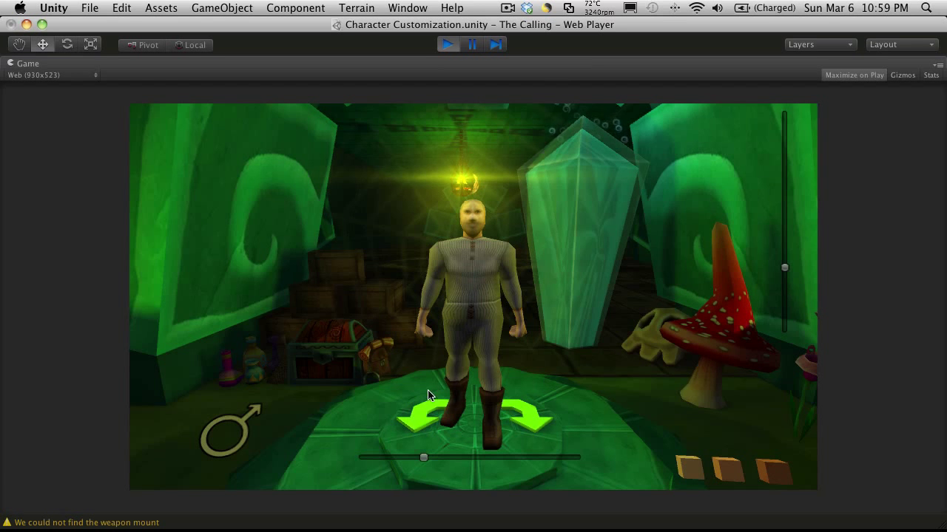
- Spin the male character left and right with the rotate arrows, then stop play mode
left_click(412, 420)
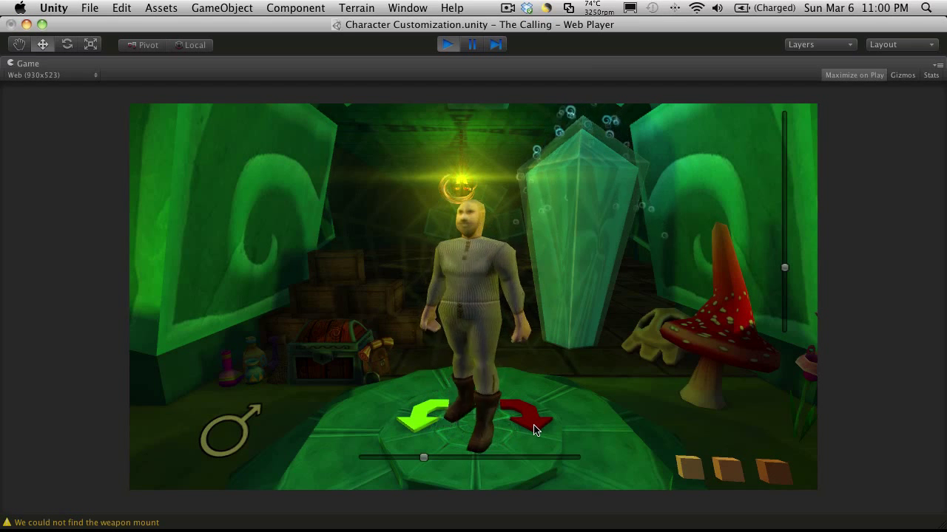
left_click(433, 434)
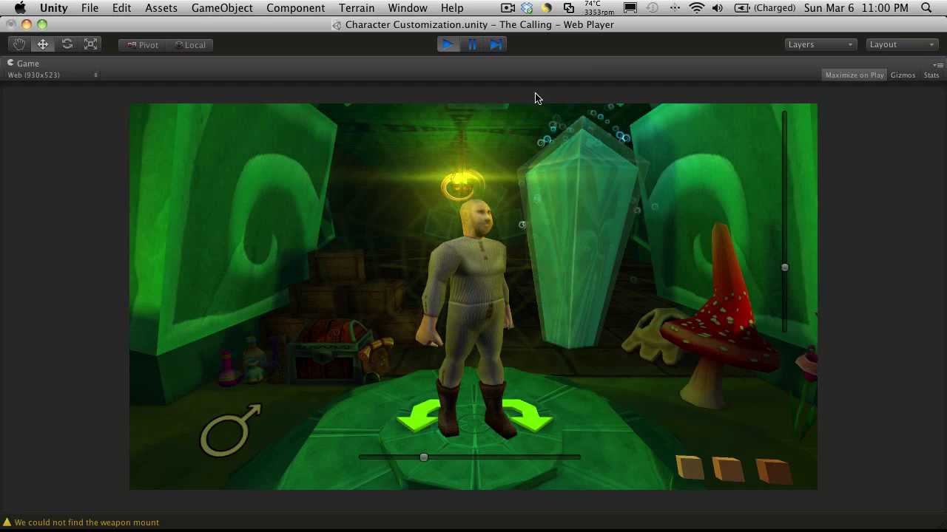
left_click(528, 423)
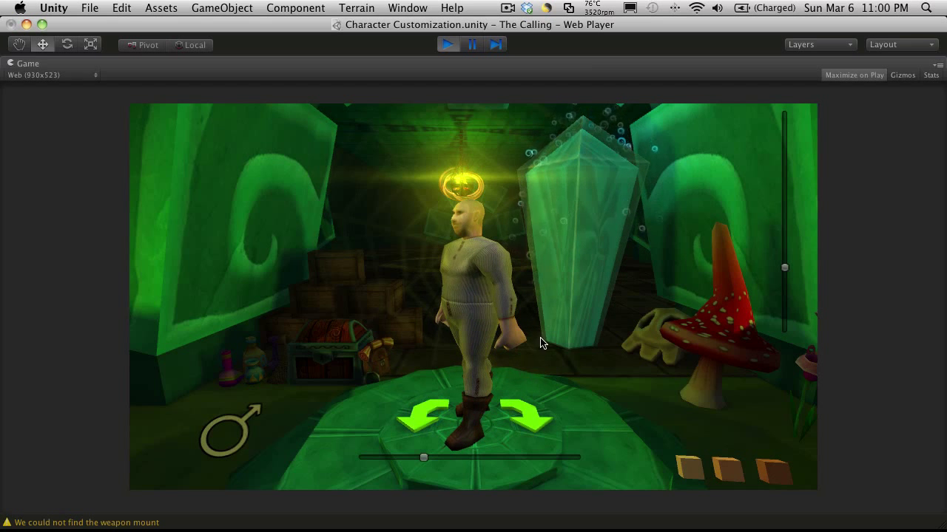
left_click(539, 430)
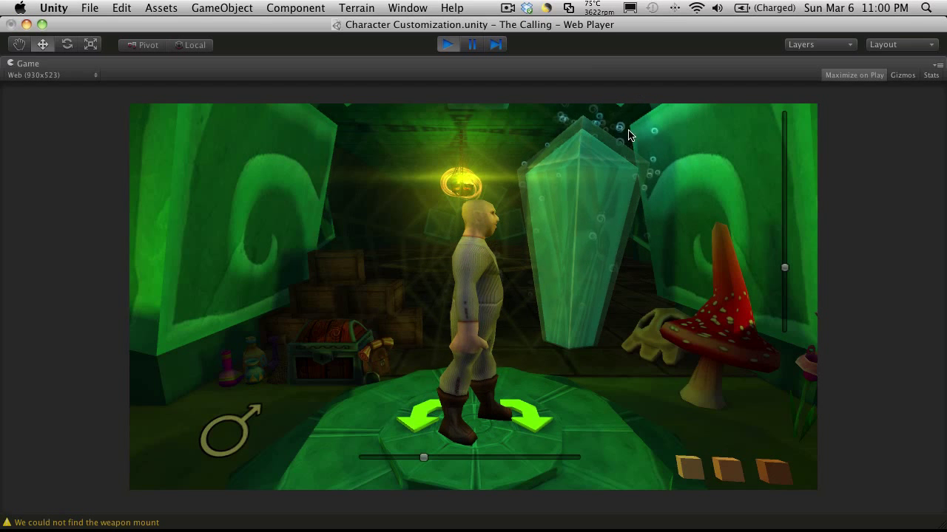
left_click(530, 421)
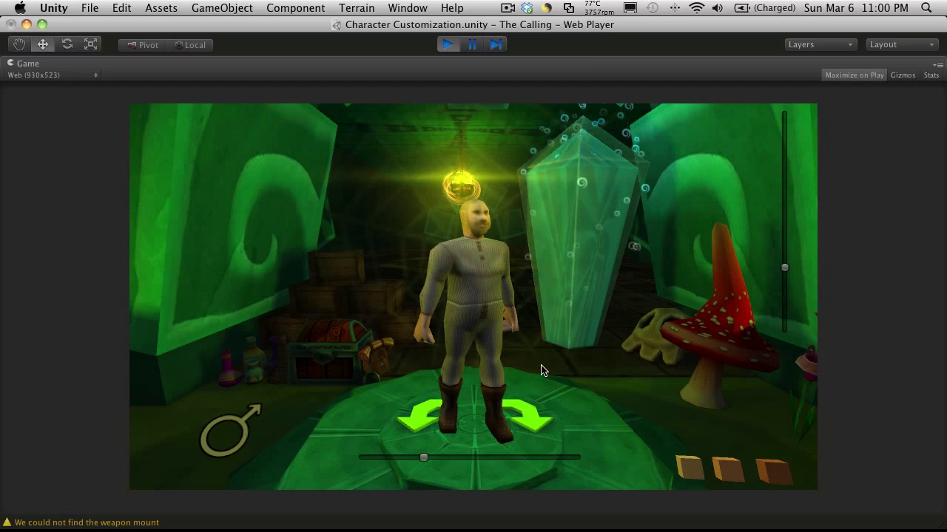
left_click(529, 425)
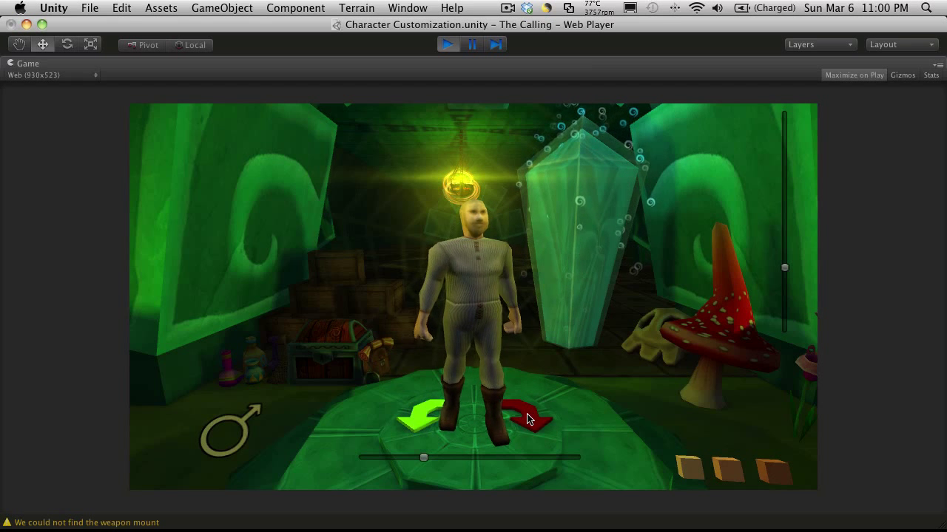
left_click(416, 419)
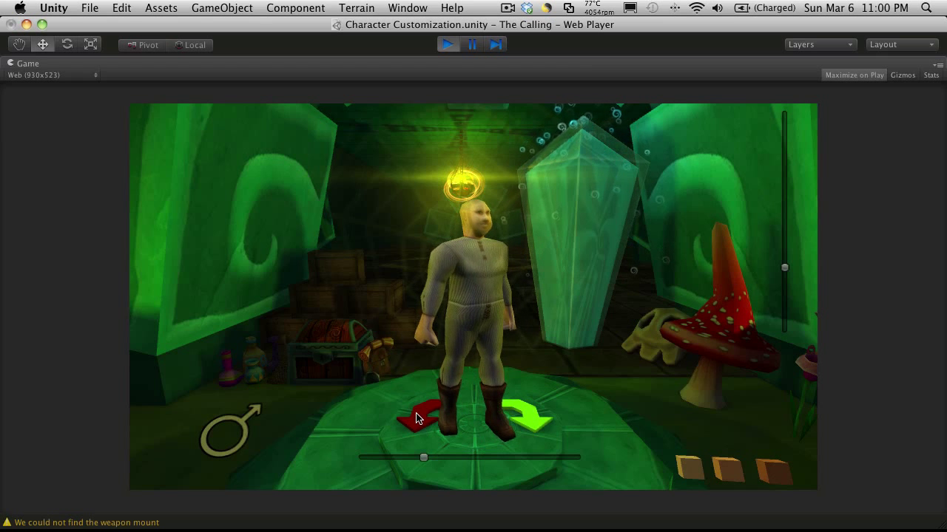
left_click(522, 423)
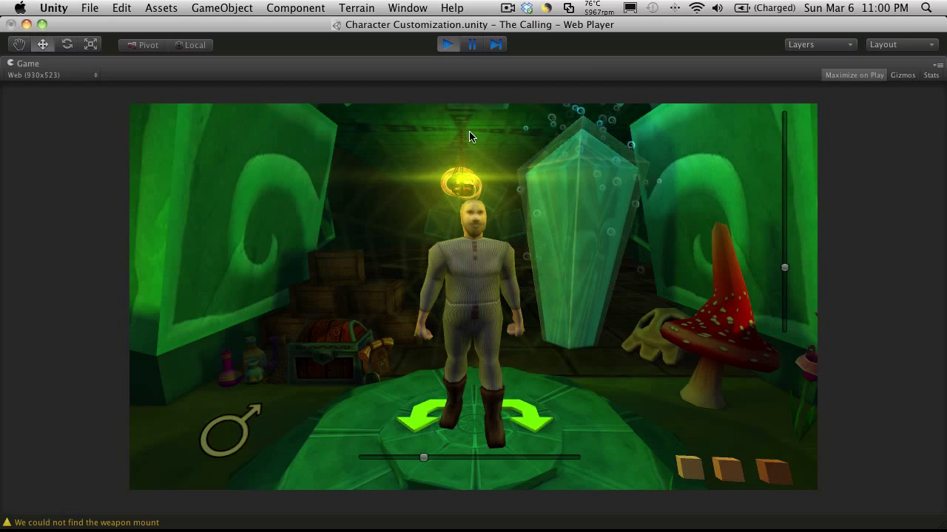
left_click(451, 47)
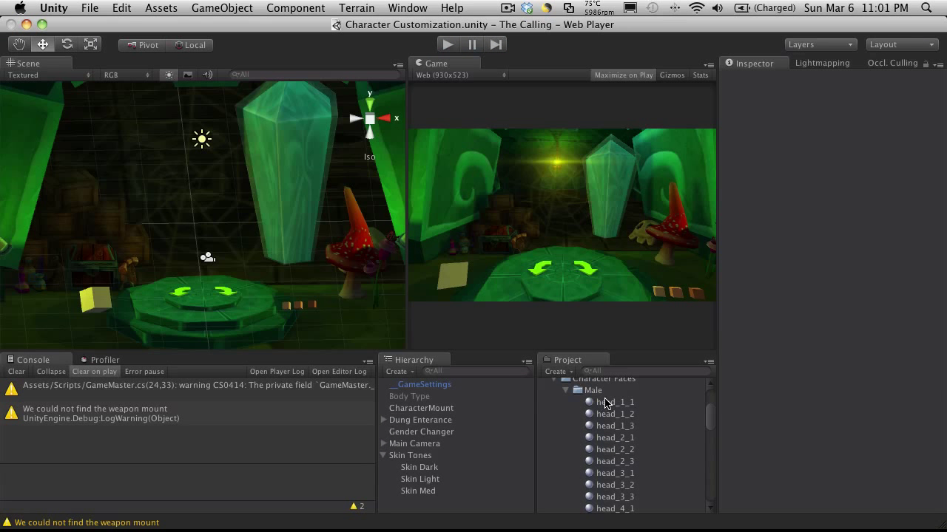
- Inspect the Male head_ materials one by one, starting from head_1_1, using the arrow keys
left_click(609, 404)
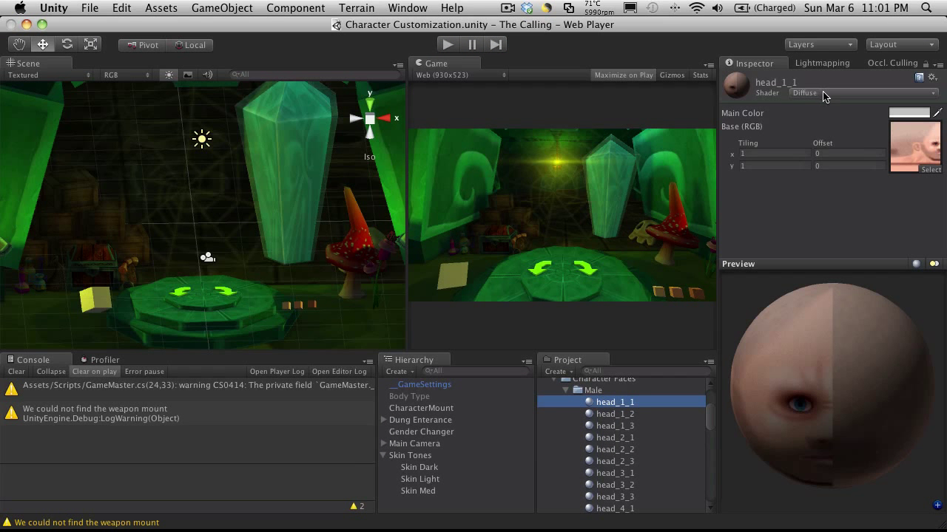
key("Down")
key("Down")
key("Down")
key("Down")
key("Down")
key("Down")
key("Down")
key("Down")
key("Down")
key("Down")
key("Down")
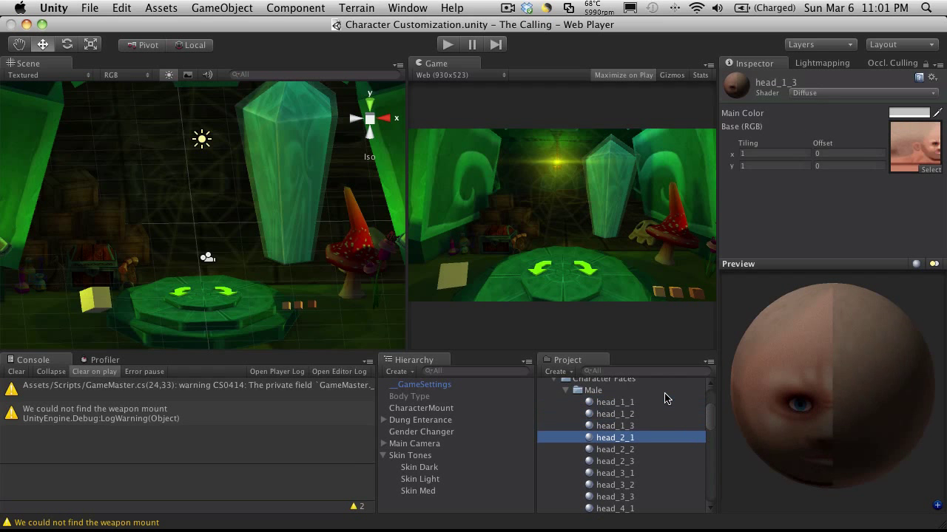
key("Down")
key("Down")
key("Down")
key("Down")
key("Down")
key("Down")
key("Down")
key("Down")
key("Down")
key("Down")
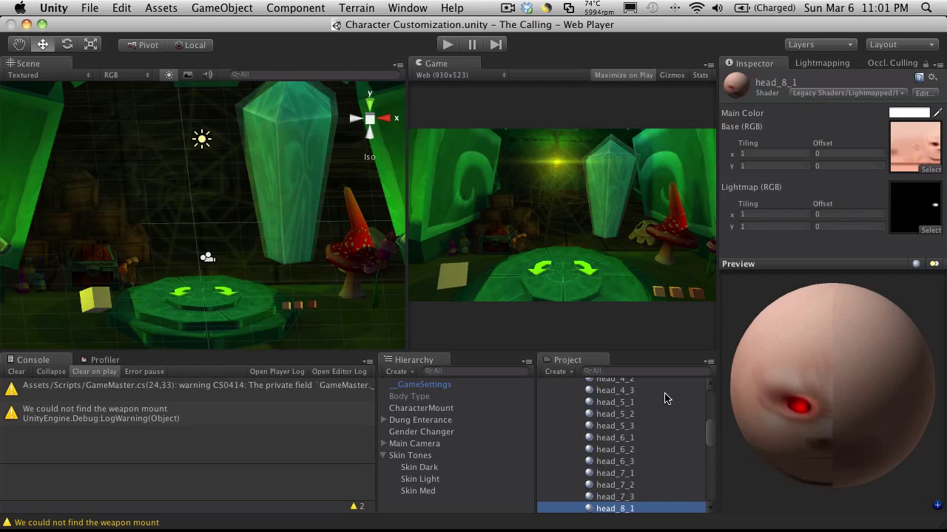
key("Up")
key("Up")
key("Up")
key("Up")
key("Up")
key("Up")
key("Up")
key("Up")
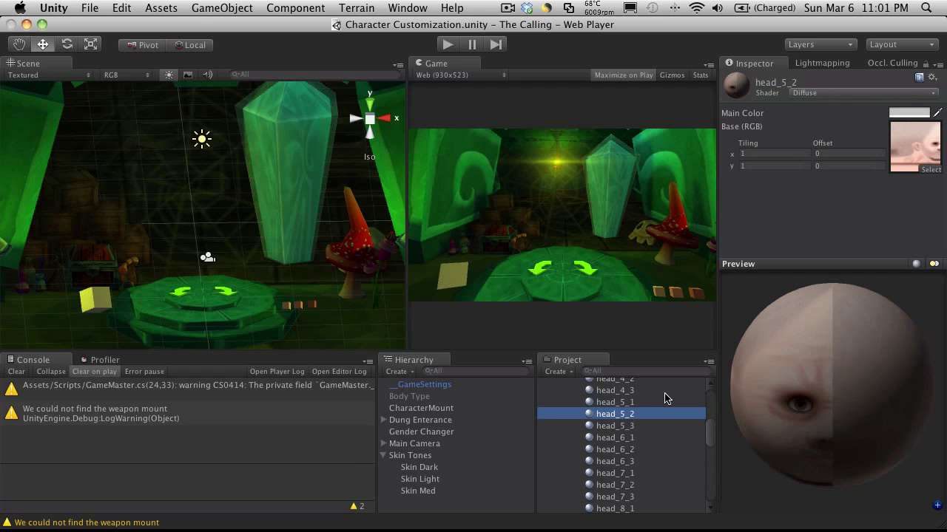
scroll(662, 459, "up", 8)
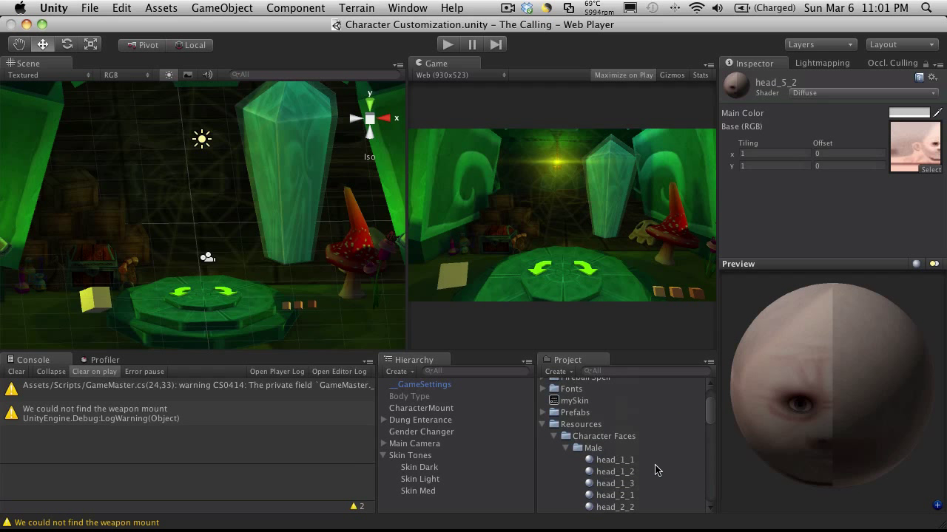
scroll(655, 471, "down", 6)
scroll(653, 458, "up", 4)
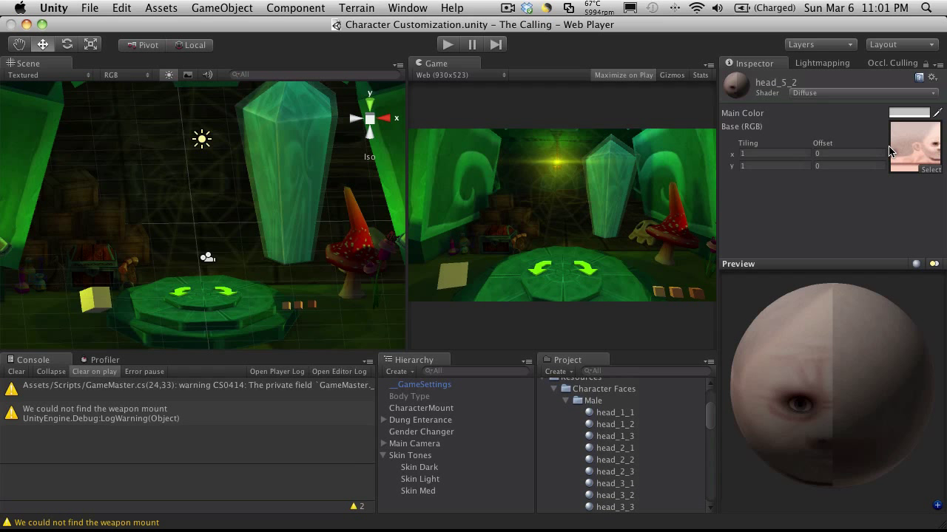
left_click(615, 413)
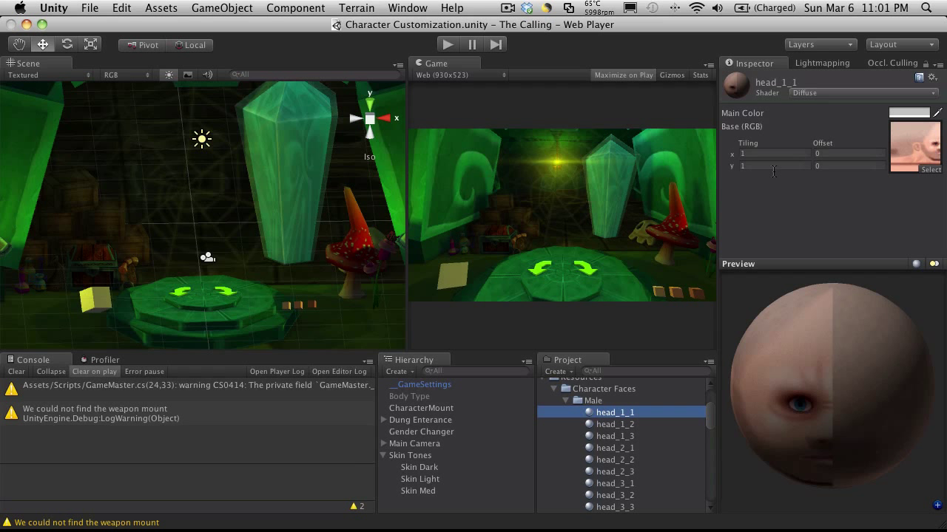
key("Down")
key("Down")
key("Down")
key("Down")
key("Down")
key("Down")
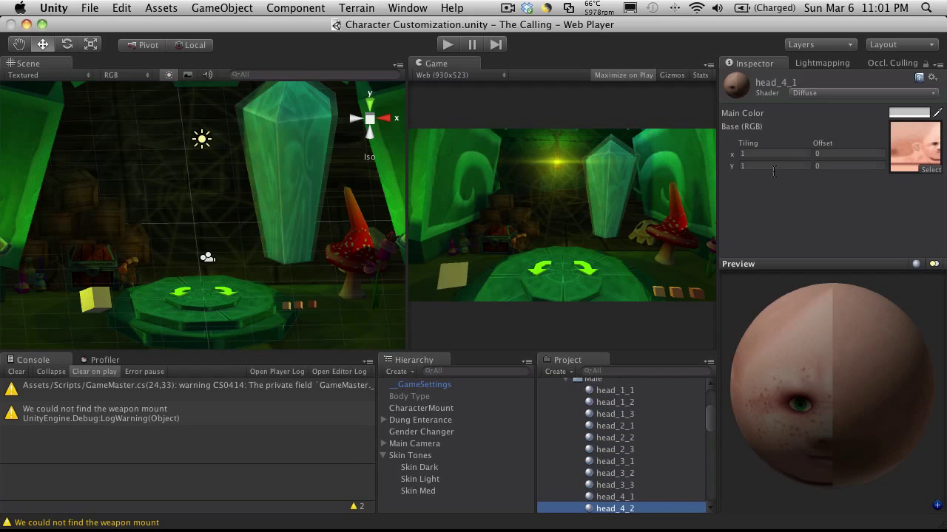
key("Down")
scroll(591, 489, "up", 5)
- Create a new material named 'Male Face' in the Male folder
scroll(604, 475, "down", 1)
left_click(615, 457)
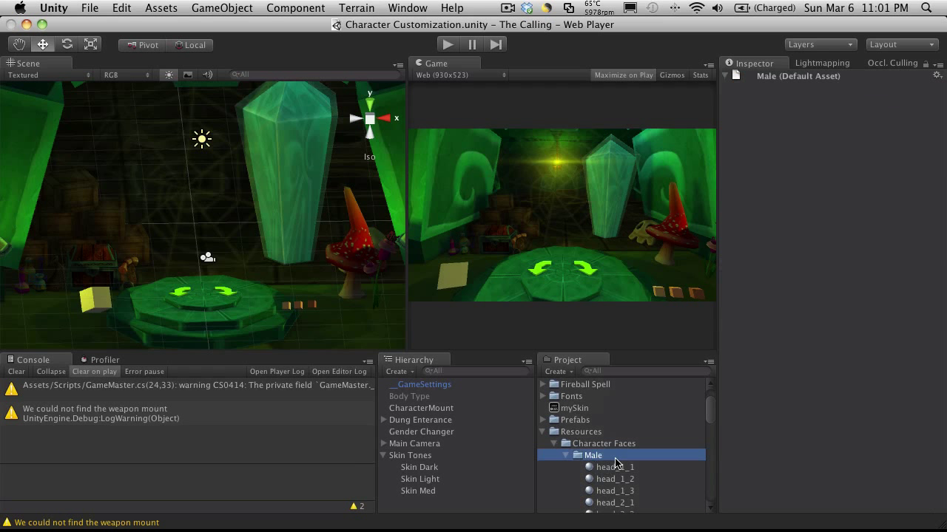
scroll(615, 463, "down", 3)
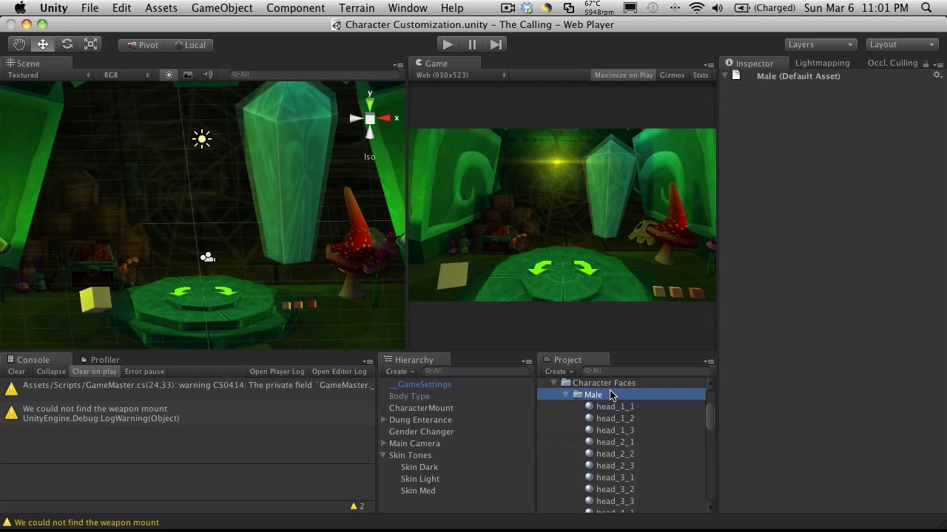
right_click(612, 398)
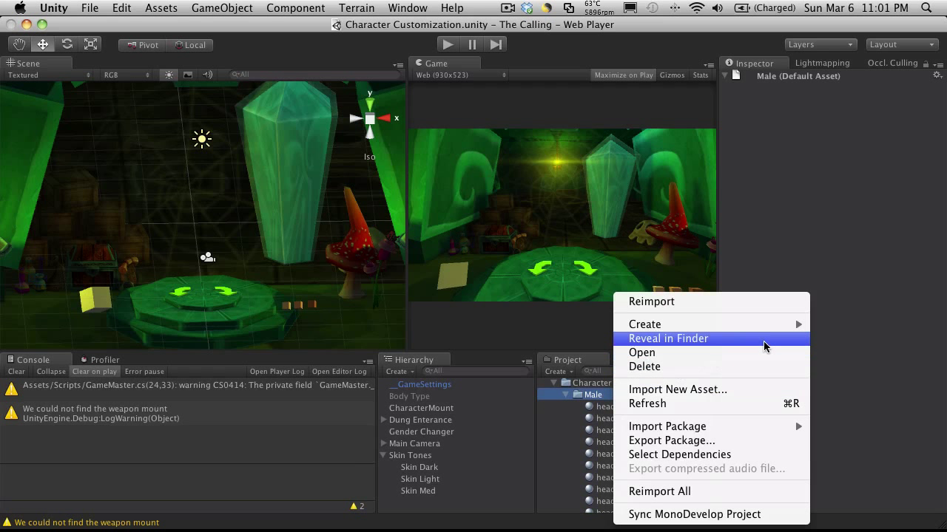
mouse_move(776, 326)
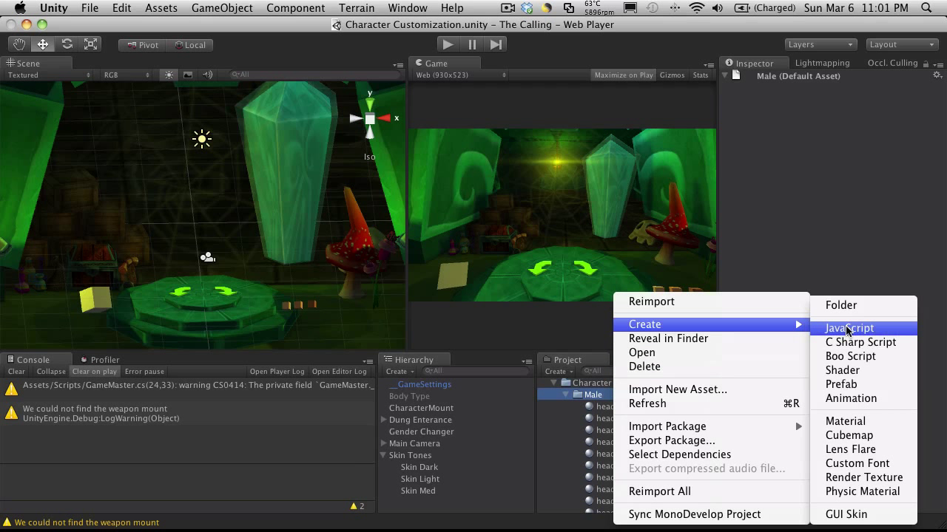
left_click(870, 421)
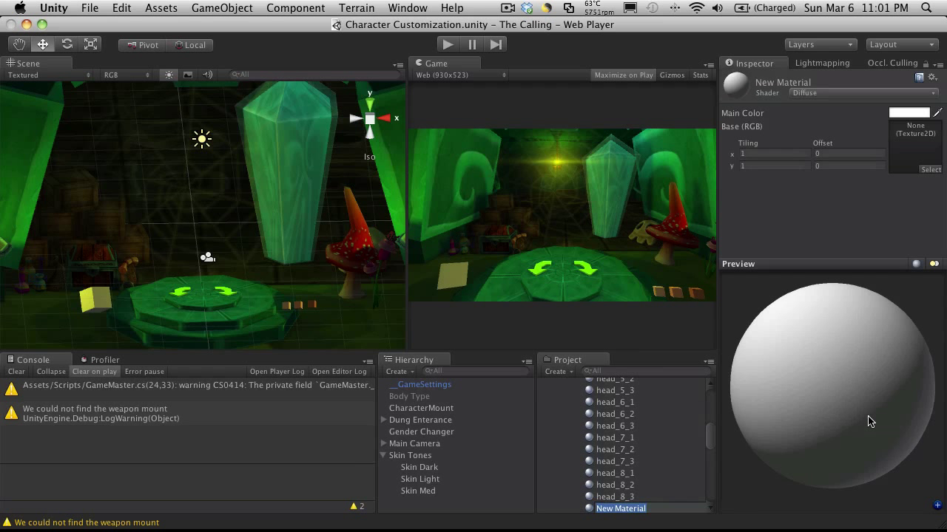
type("Male Face")
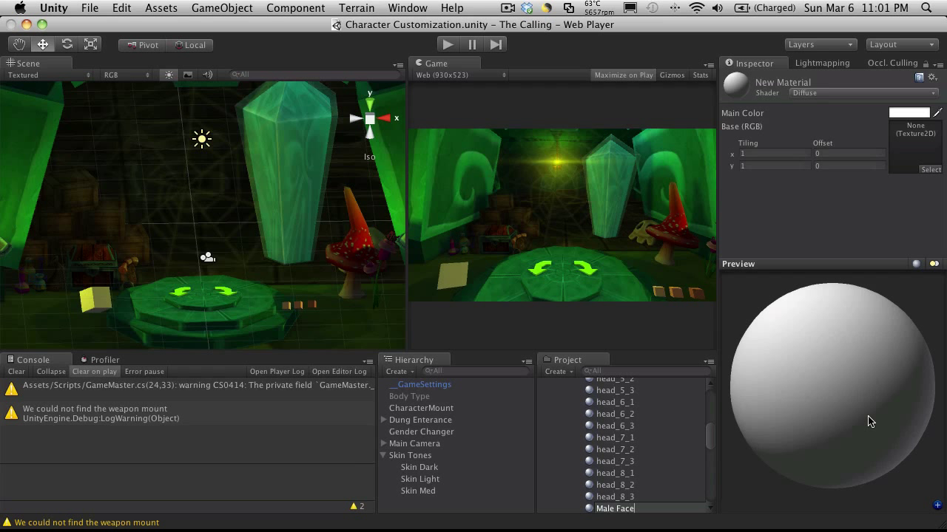
key("Return")
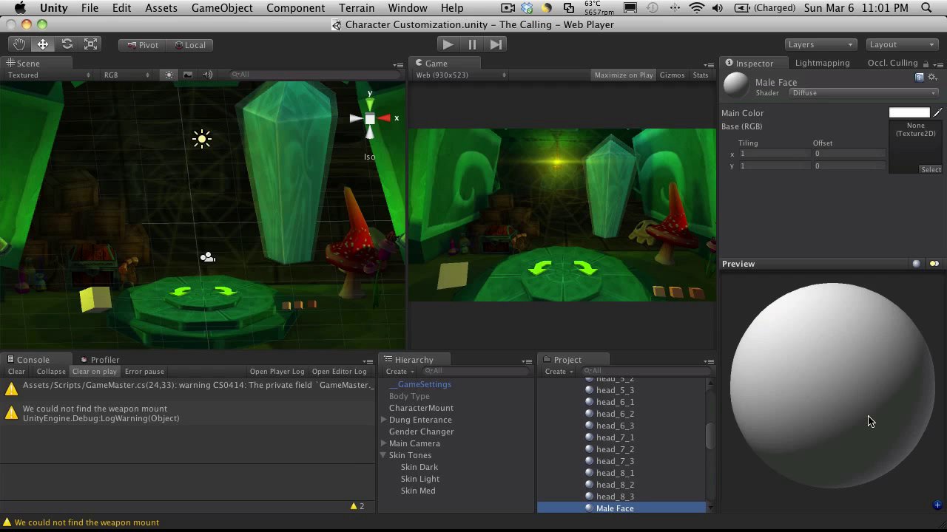
- Set Male Face's Main Color to the light grey swatch in the Colors panel
left_click(629, 497)
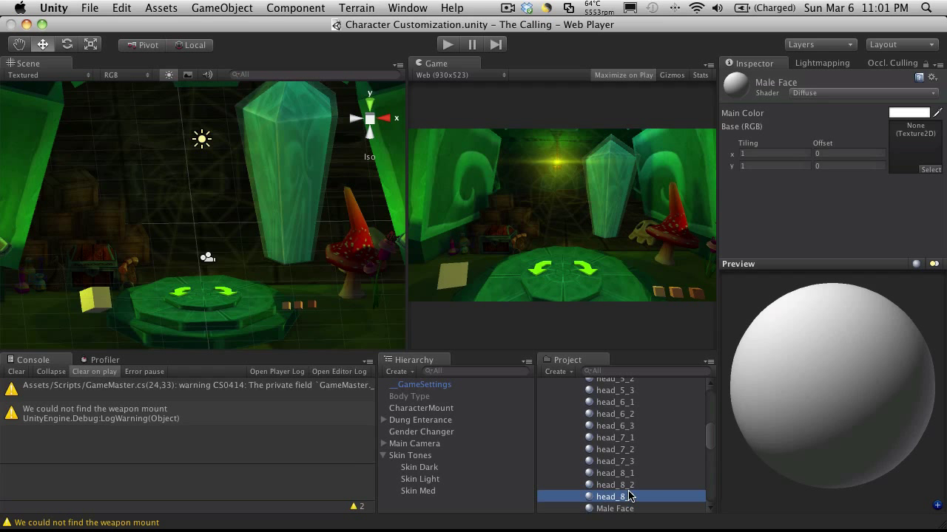
left_click(910, 113)
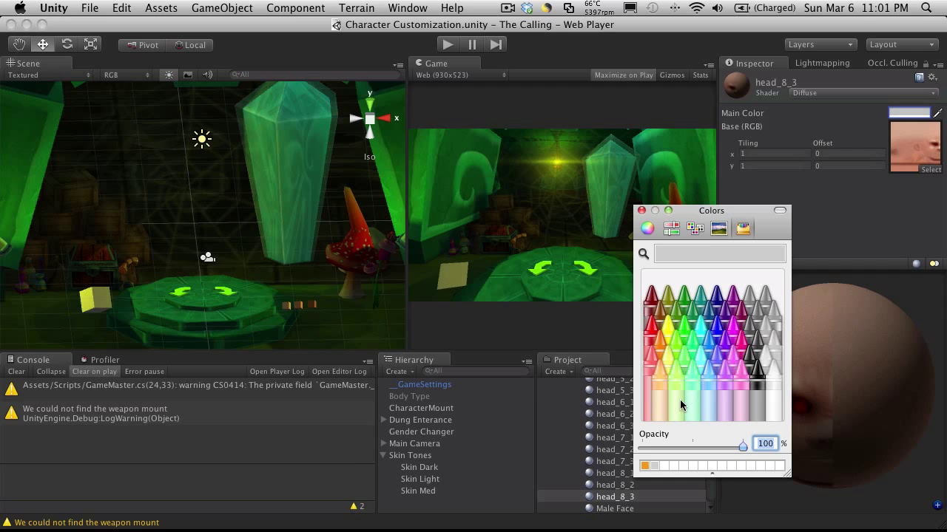
left_click_drag(668, 258, 662, 465)
left_click(641, 210)
left_click(629, 509)
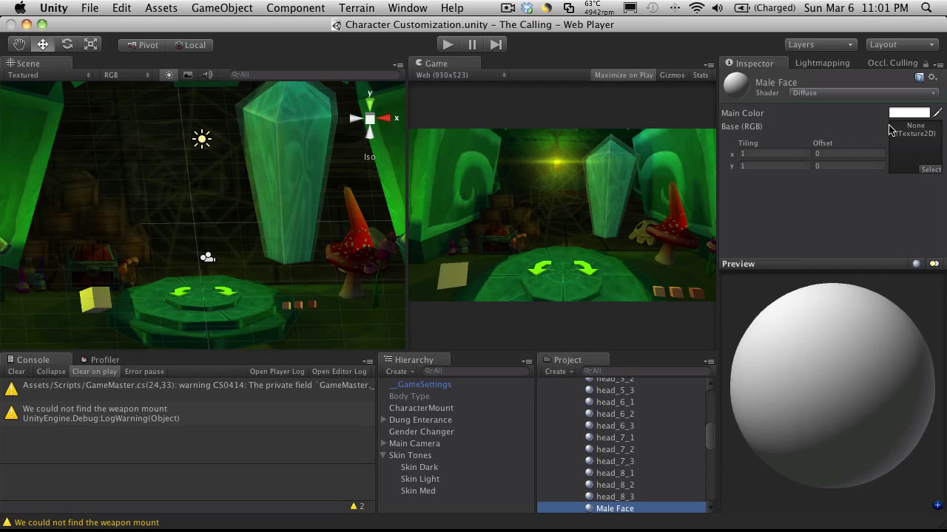
left_click(908, 113)
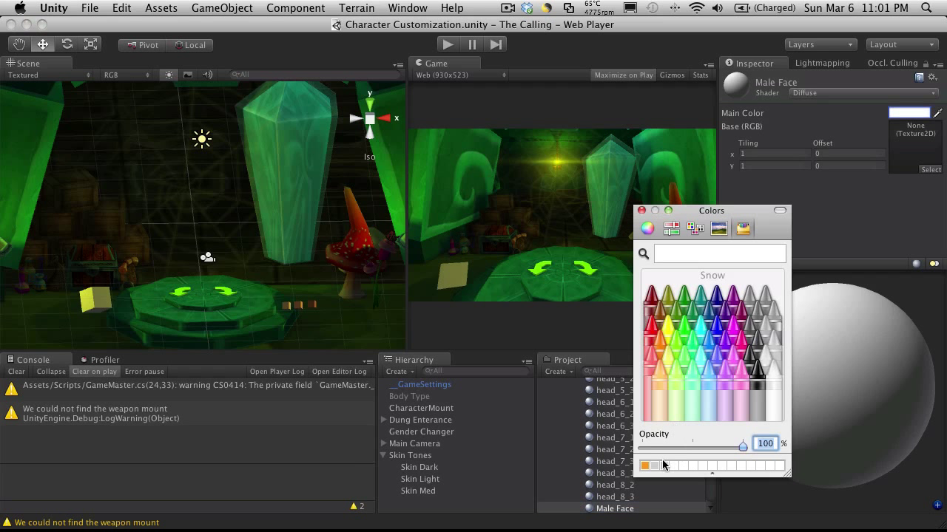
left_click(663, 467)
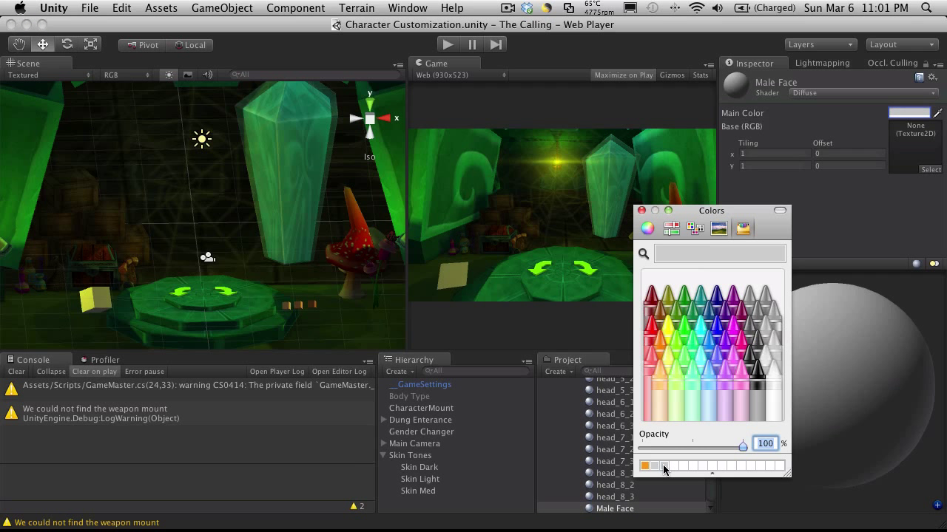
left_click(641, 211)
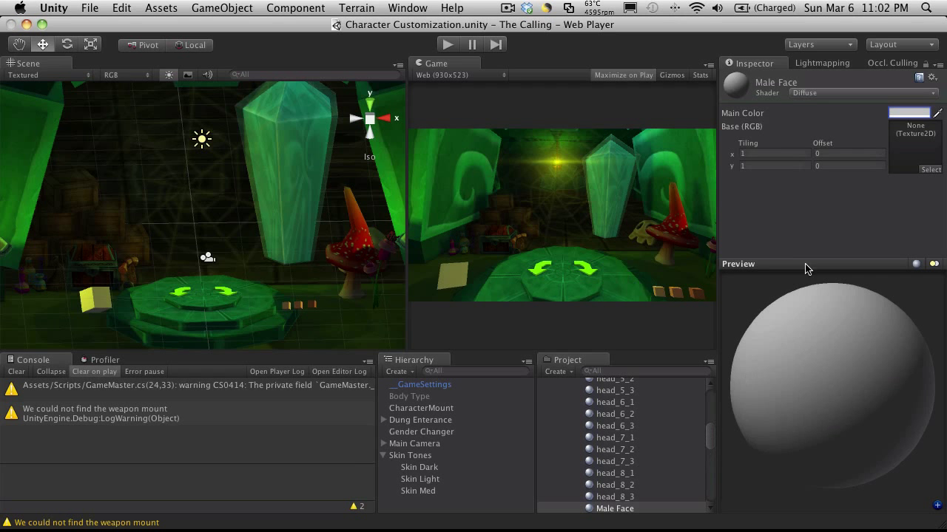
- Select head_1_1 and ping its Base texture file in the Project panel
scroll(659, 457, "up", 12)
scroll(653, 451, "down", 6)
left_click(632, 402)
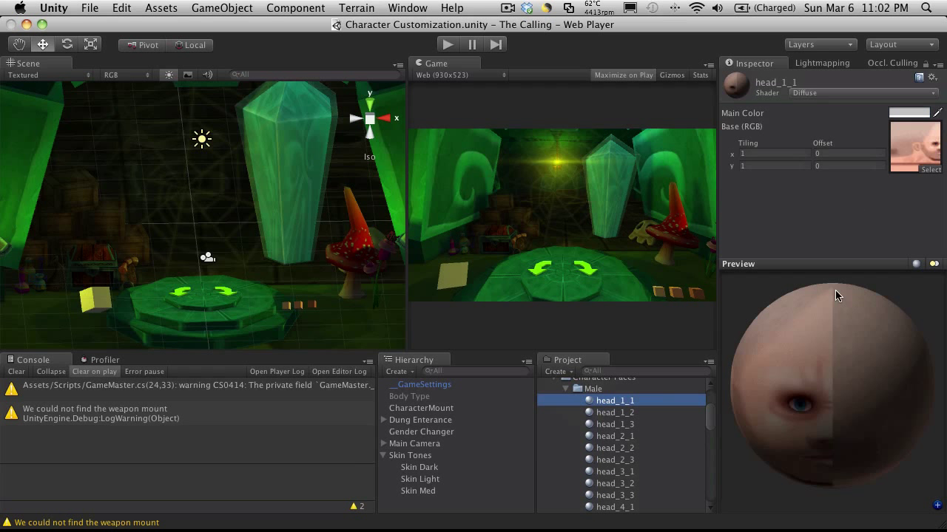
left_click(916, 146)
scroll(642, 463, "down", 3)
scroll(651, 436, "down", 3)
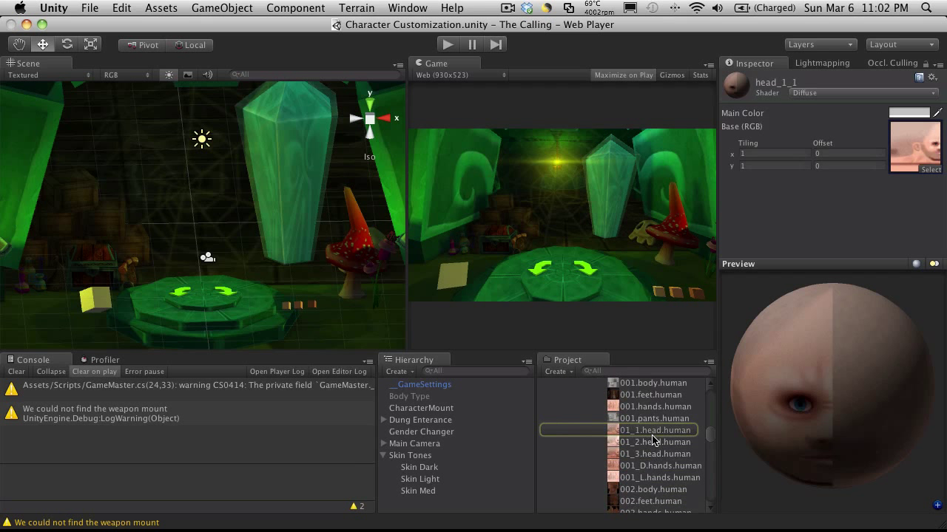
scroll(655, 444, "up", 10)
scroll(655, 444, "down", 3)
scroll(655, 444, "down", 5)
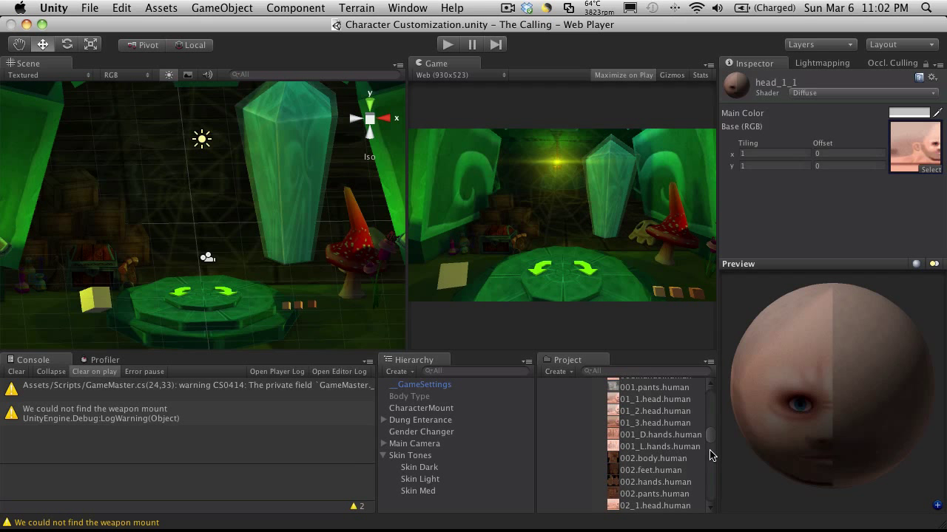
- Drag the panel divider up to enlarge the asset list and rearrange the textures folder under Male
left_click_drag(633, 353, 632, 225)
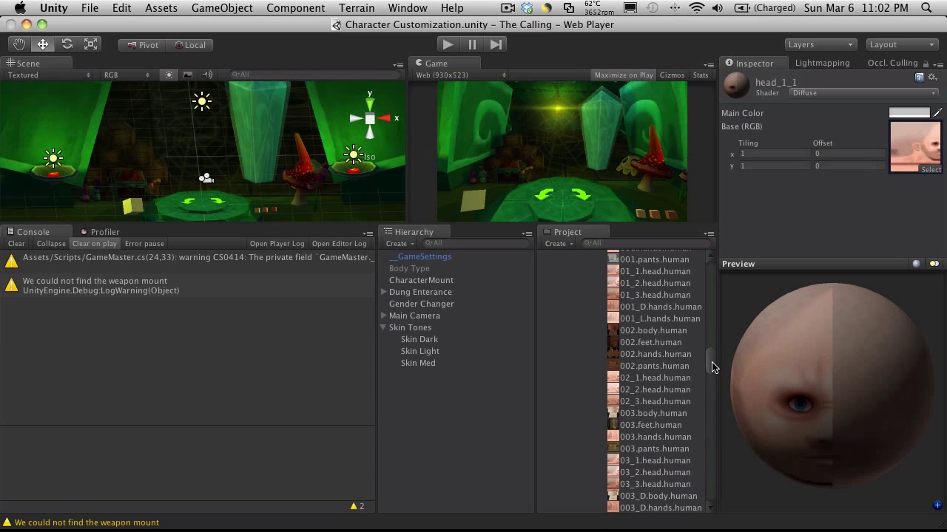
mouse_move(712, 367)
left_mouse_down()
mouse_move(720, 448)
mouse_move(726, 399)
mouse_move(733, 446)
mouse_move(710, 412)
mouse_move(710, 272)
mouse_move(730, 365)
left_mouse_up()
left_click_drag(623, 316, 596, 402)
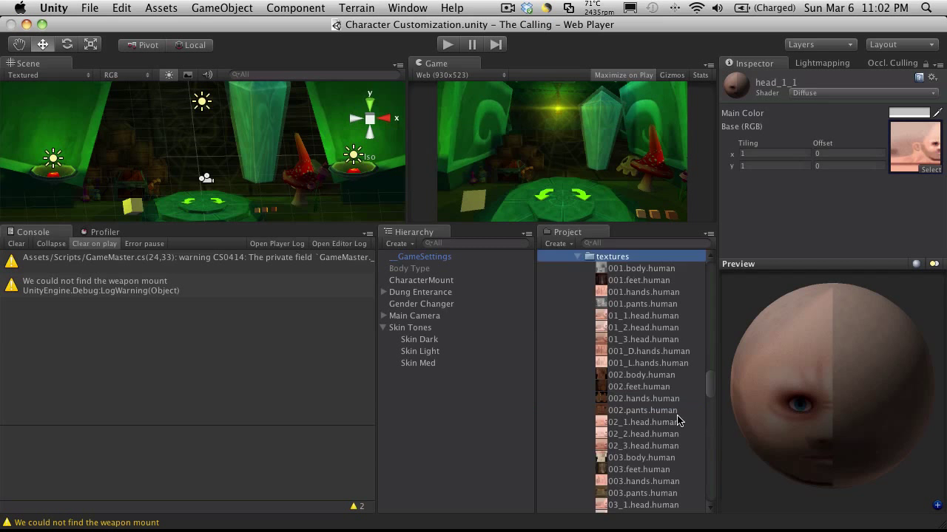
left_click_drag(712, 405, 715, 377)
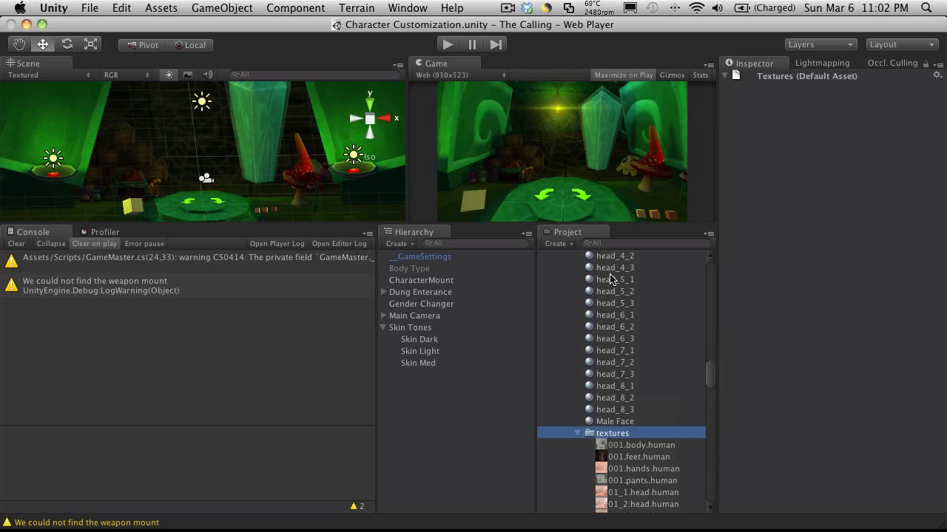
mouse_move(706, 380)
left_mouse_down()
mouse_move(707, 360)
mouse_move(718, 370)
left_mouse_up()
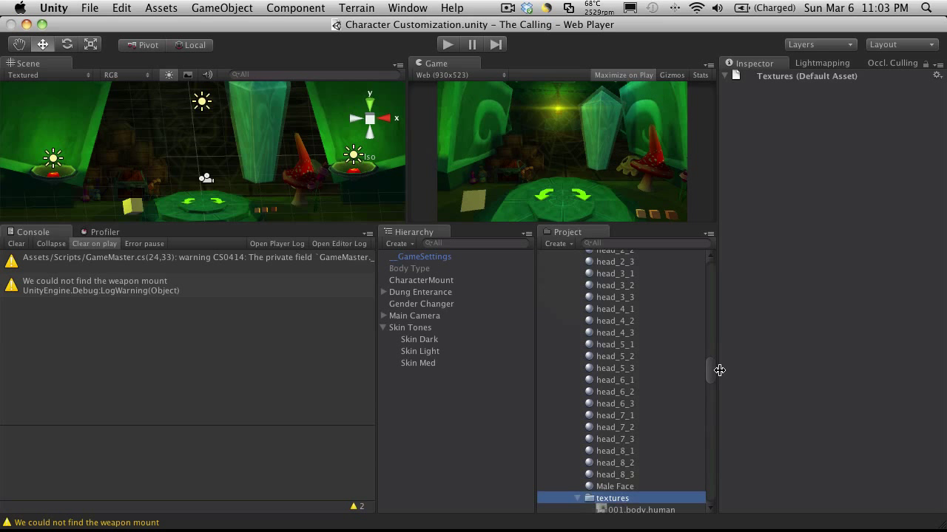
- Check head_1_1's texture, then drag 01_1.head.human onto Male Face's Base (RGB) slot
left_click(630, 487)
scroll(628, 484, "up", 3)
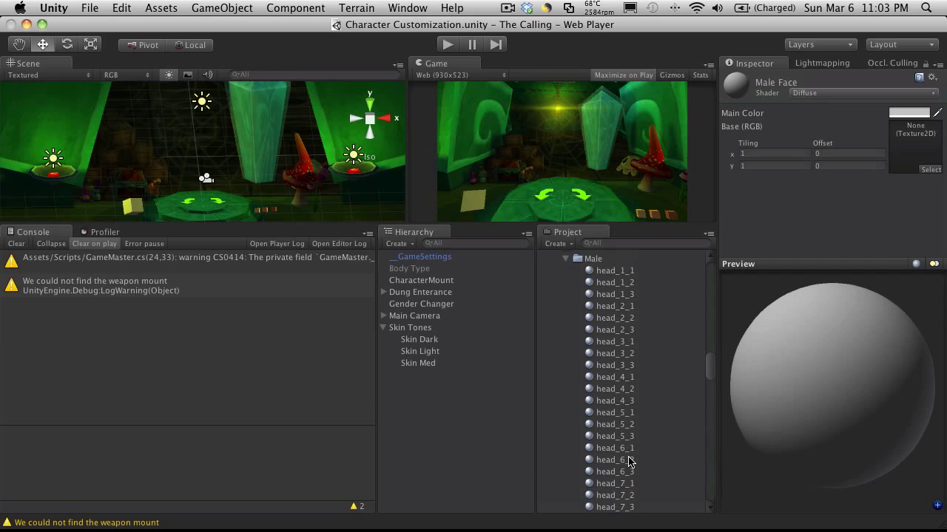
left_click(619, 272)
left_click(915, 142)
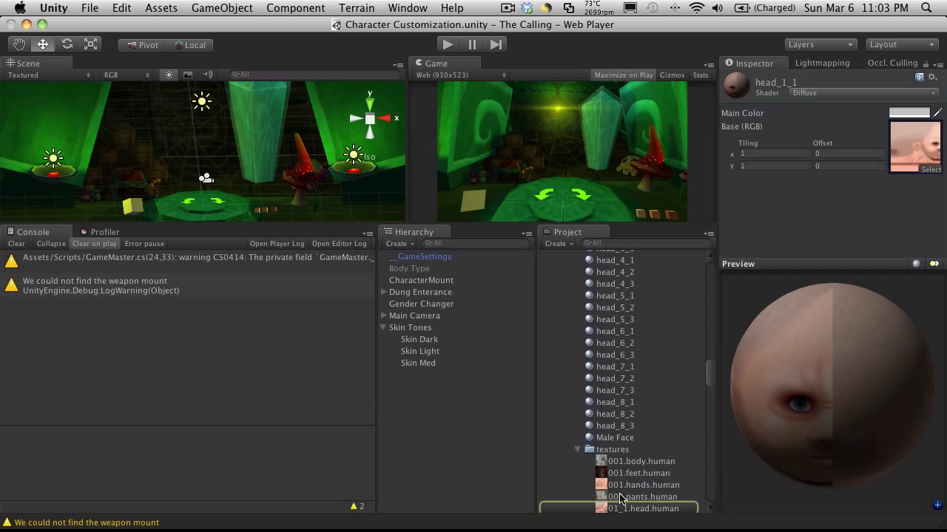
scroll(658, 344, "down", 2)
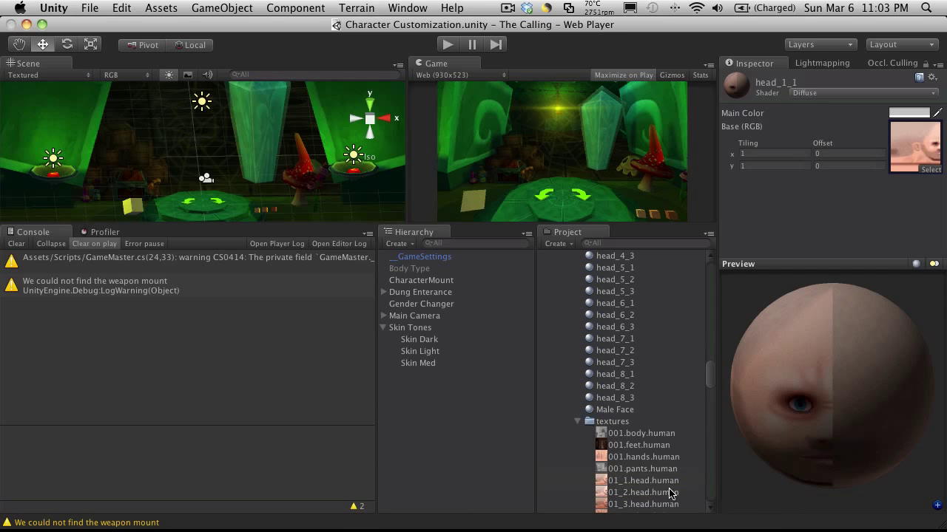
left_click(620, 411)
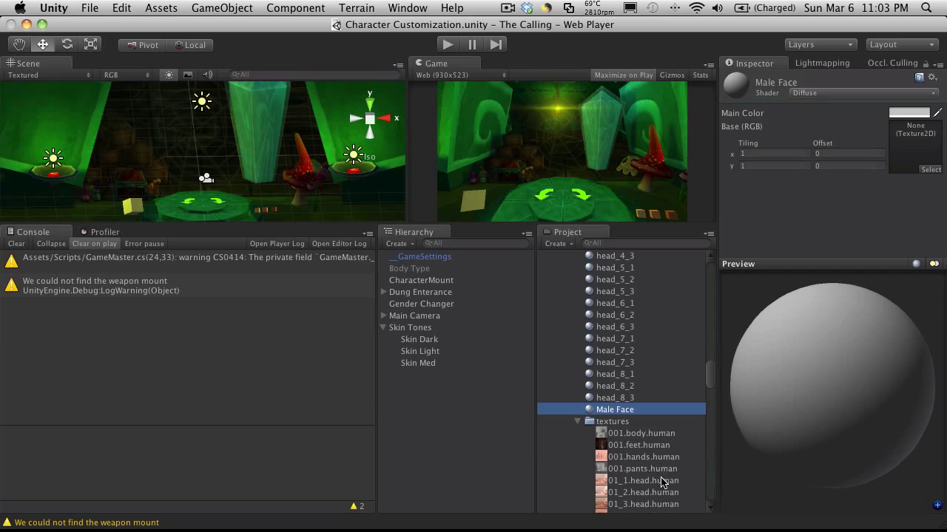
left_click(635, 482)
left_click_drag(636, 484, 897, 146)
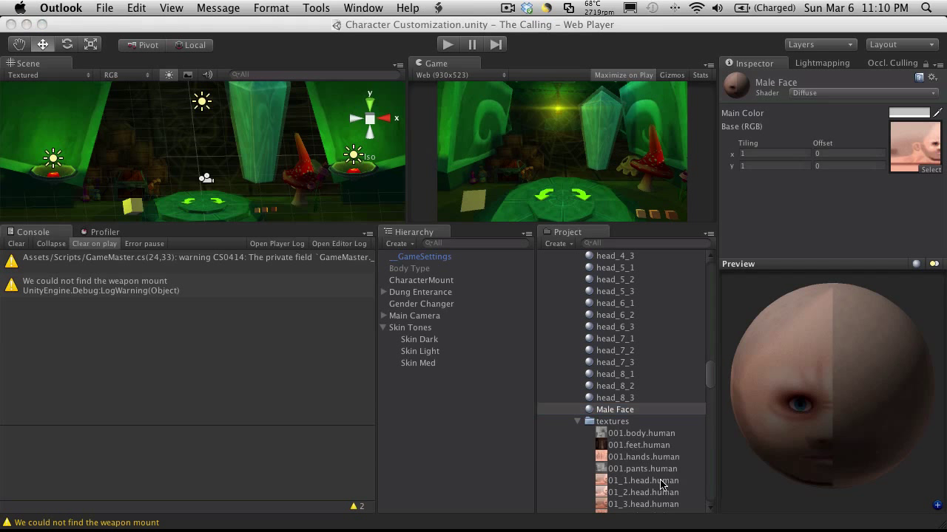
- Rename the 01_1.head.human texture in the Male textures folder to head_1_1.human
left_click(662, 482)
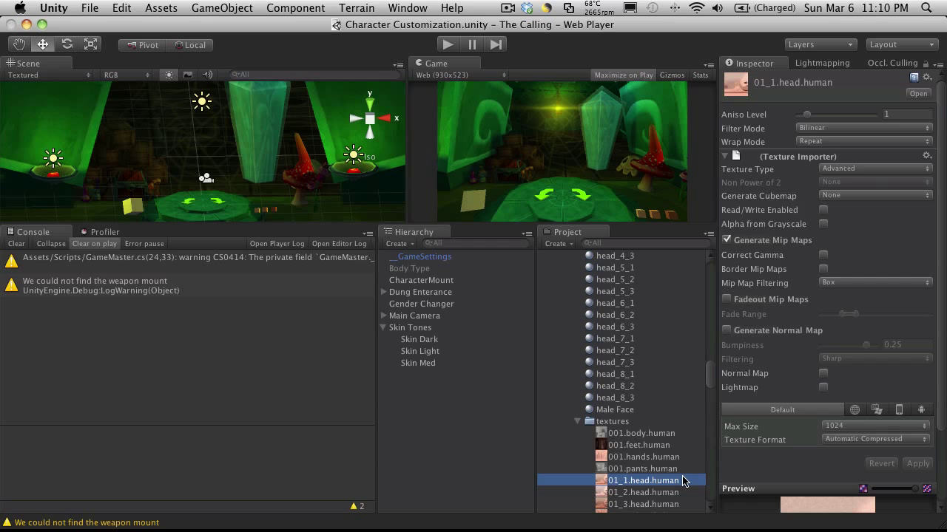
left_click(681, 481)
type("head_")
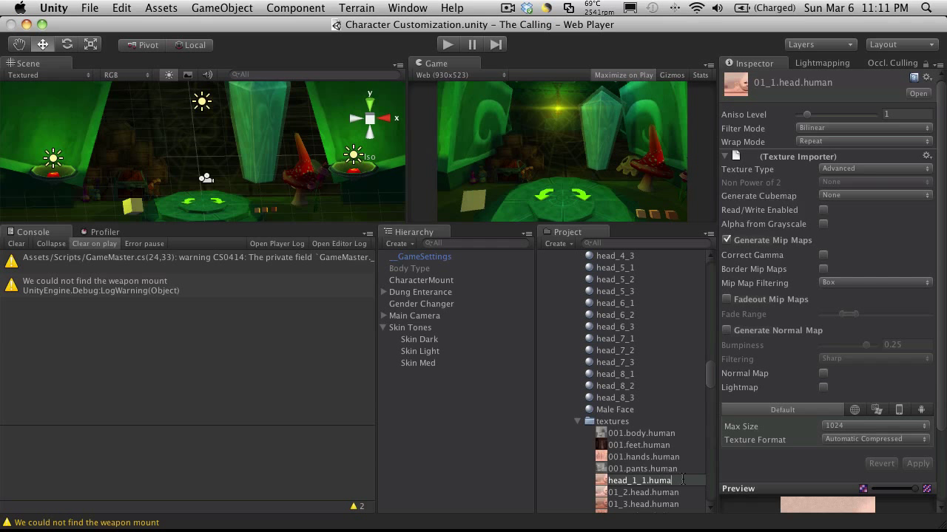
key("Return")
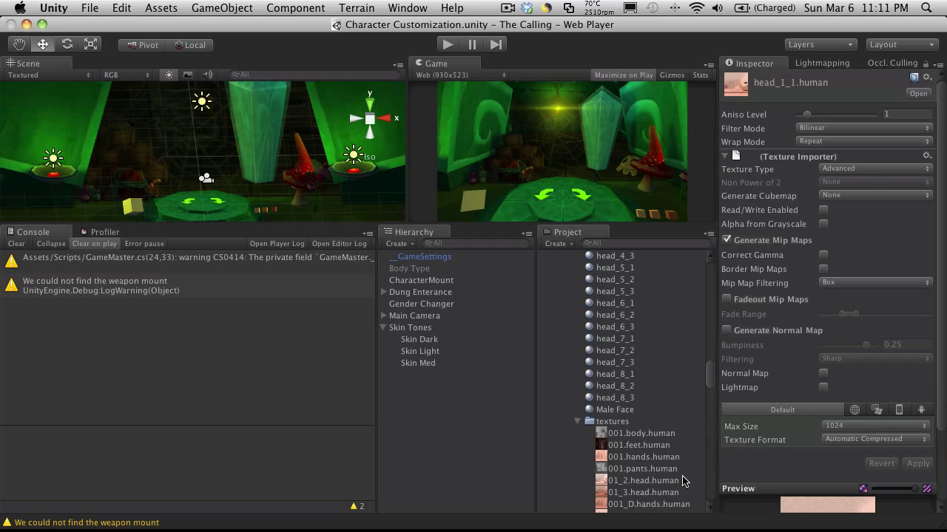
scroll(671, 433, "down", 8)
scroll(671, 435, "down", 15)
scroll(669, 442, "down", 10)
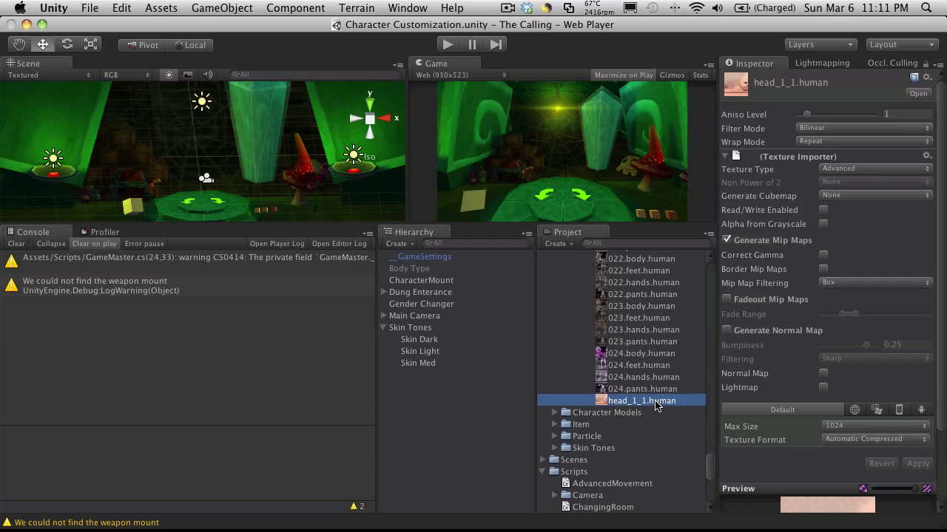
- Select the Male Face material and locate its base texture in the project
scroll(655, 405, "up", 15)
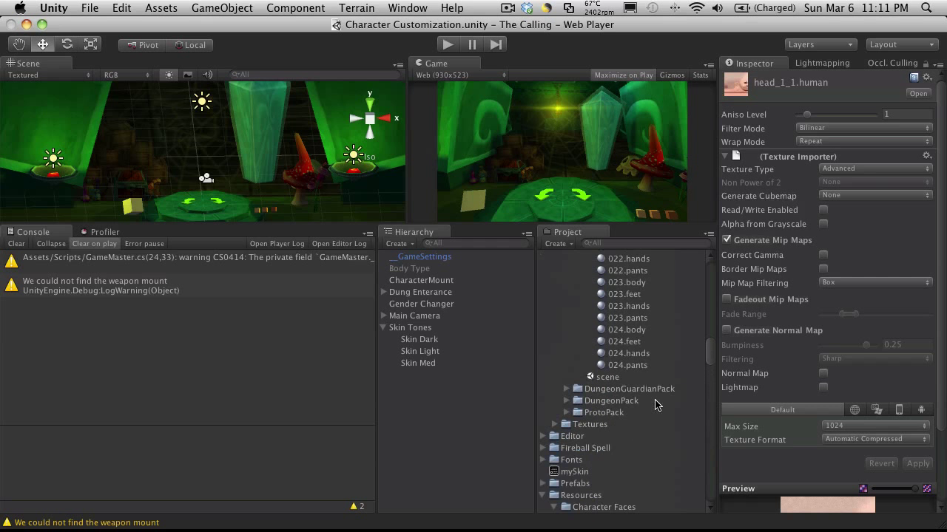
scroll(654, 405, "down", 15)
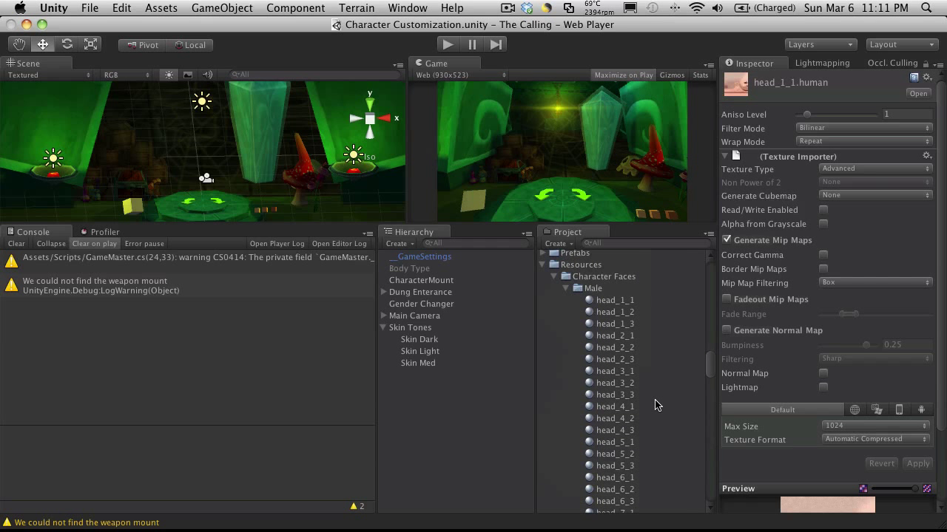
scroll(636, 348, "up", 1)
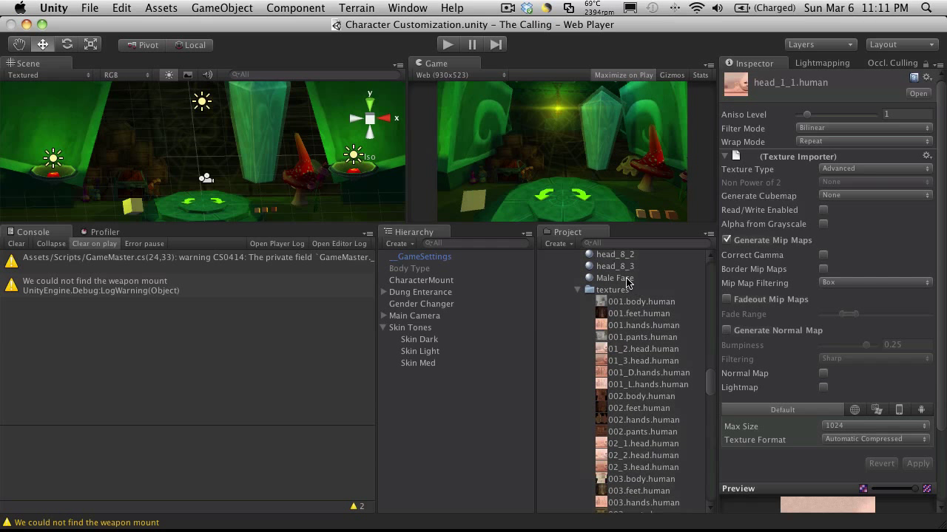
left_click(633, 280)
left_click(914, 151)
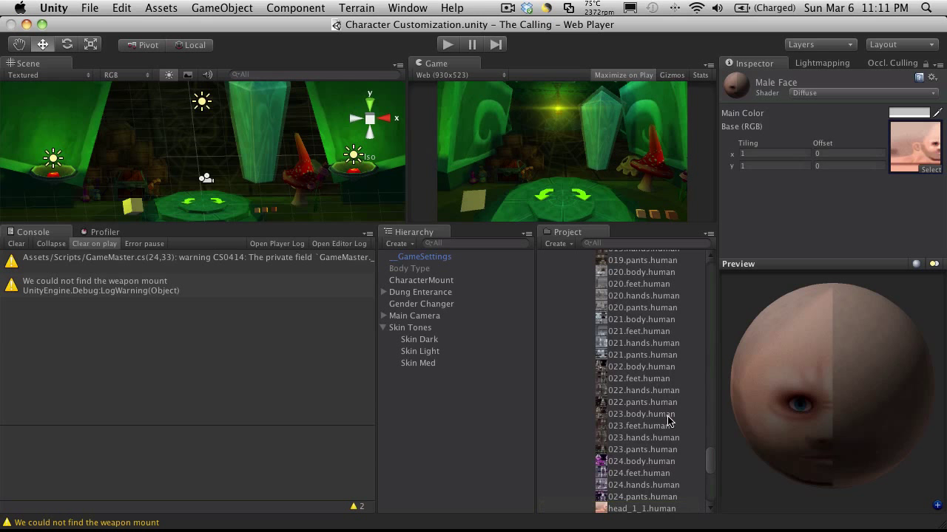
- Locate the head_1_2 material's base texture and select 01_2.head.human
scroll(666, 423, "down", 1)
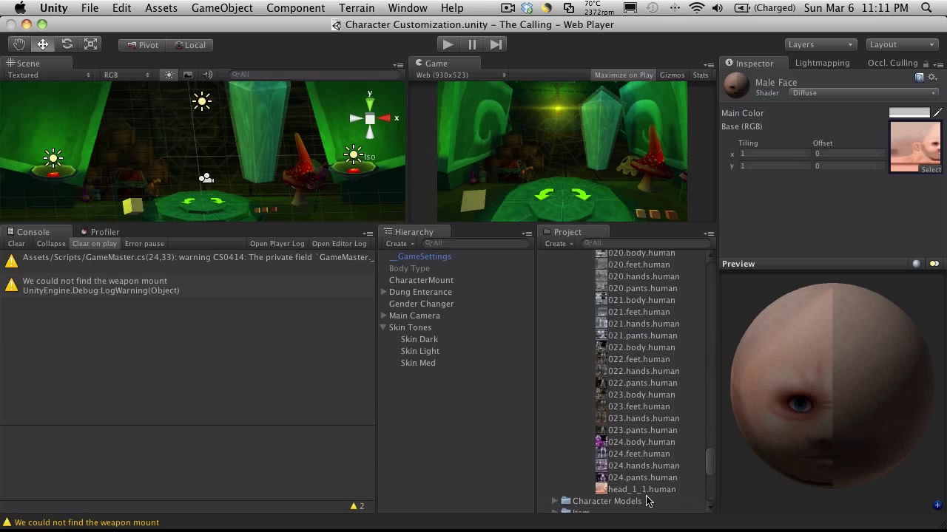
scroll(651, 488, "up", 15)
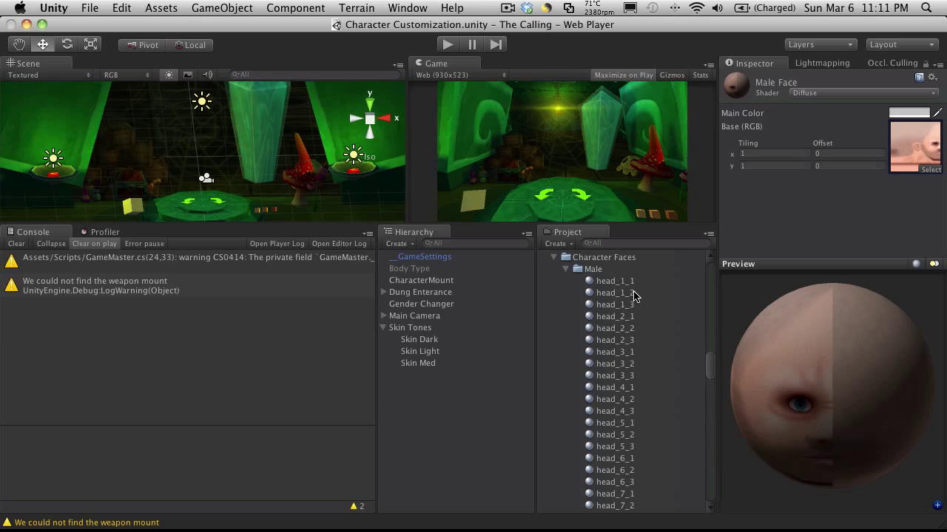
left_click(633, 294)
left_click(915, 152)
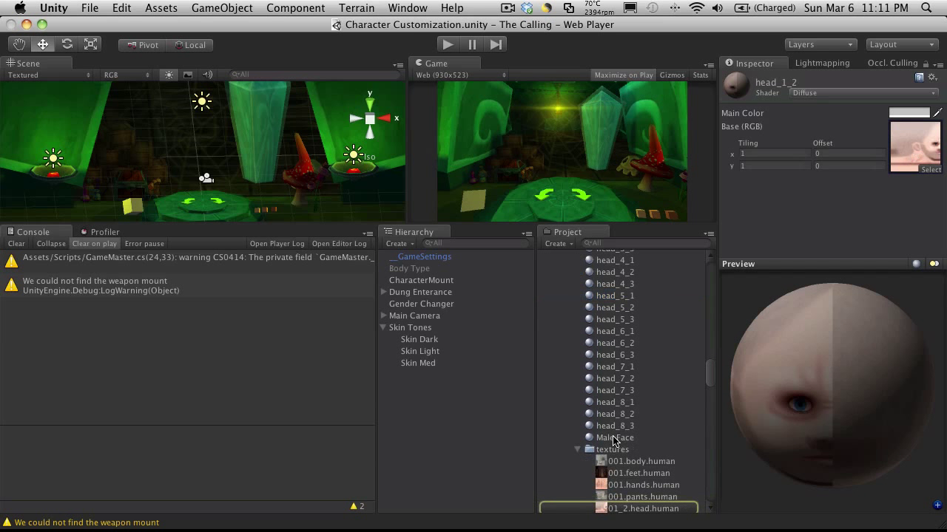
left_click(641, 474)
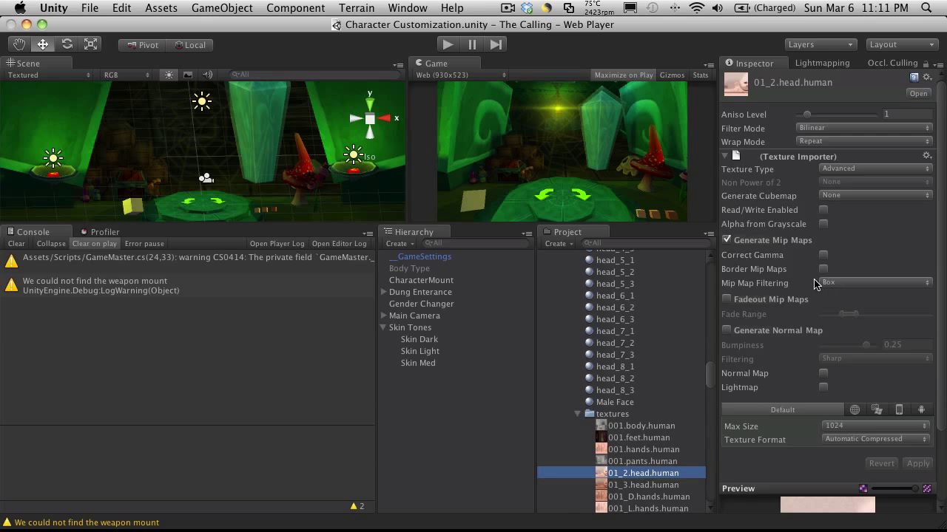
- Rename the 01_2.head.human texture to head_1_2.human
left_click(636, 477)
type("hea")
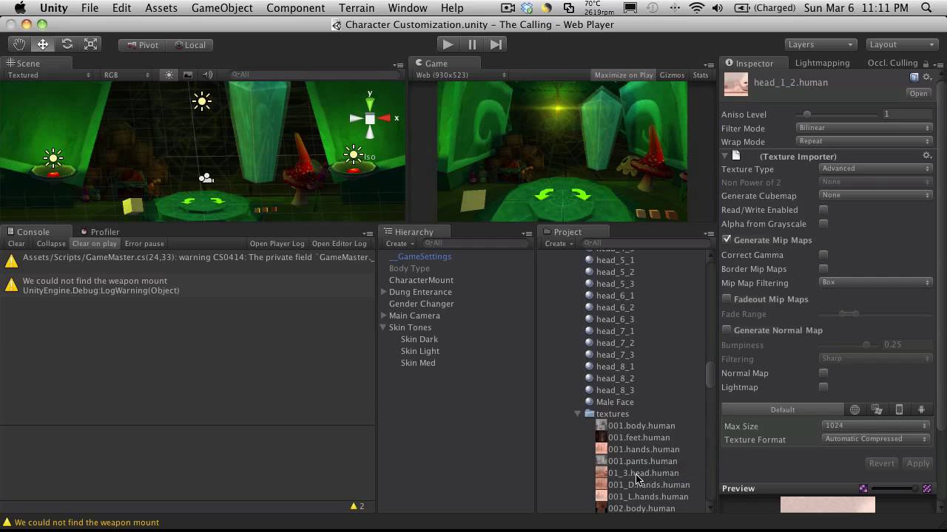
scroll(636, 479, "down", 15)
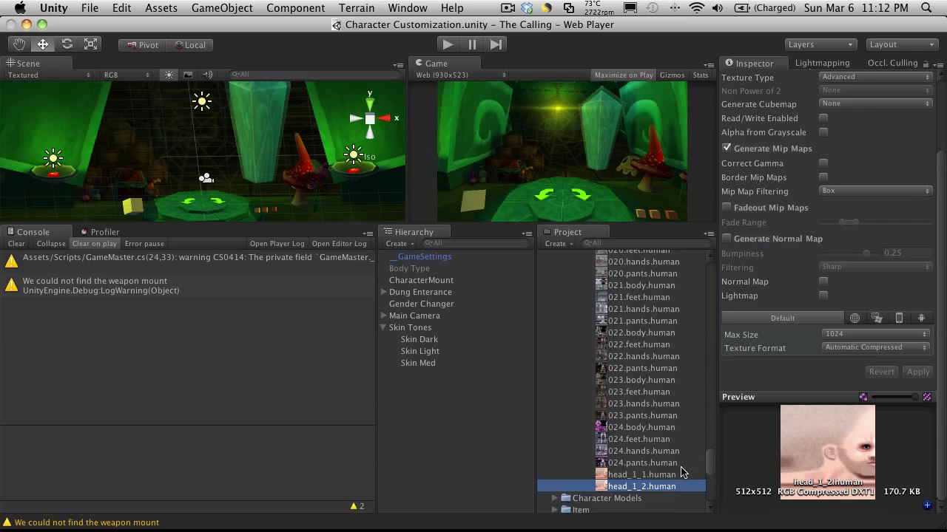
left_click(669, 475)
left_click(668, 487)
scroll(668, 390, "up", 1)
scroll(665, 389, "up", 10)
- Locate head_1_3's base texture and rename 01_3.head.human to head_1_3.human
left_click(657, 412)
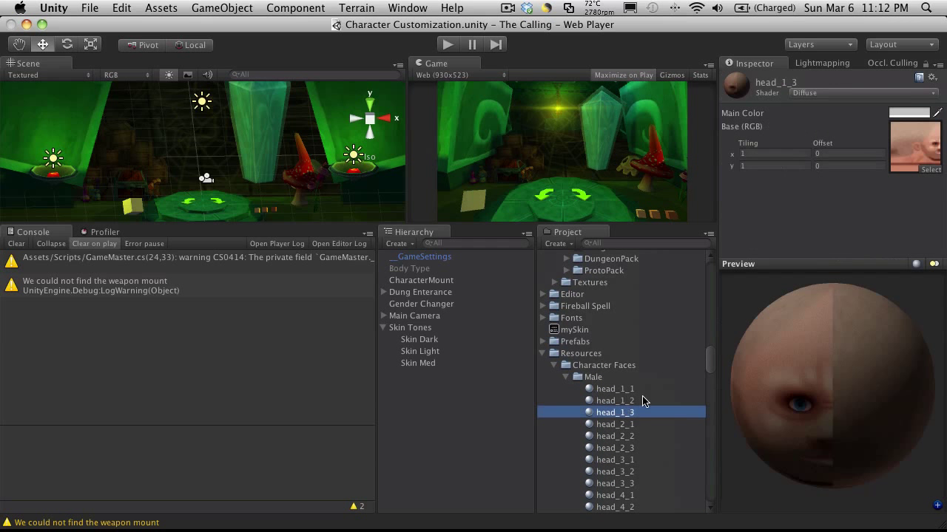
left_click(912, 148)
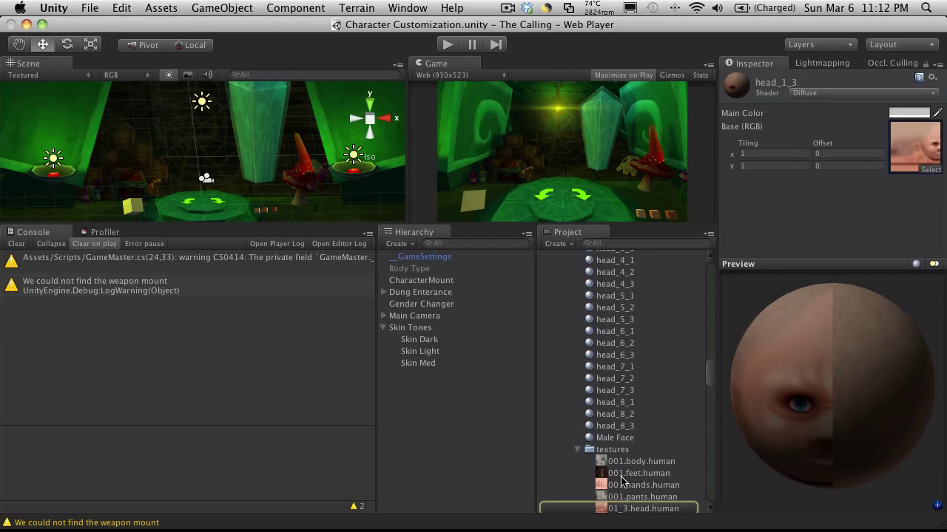
scroll(657, 466, "down", 1)
left_click(653, 490)
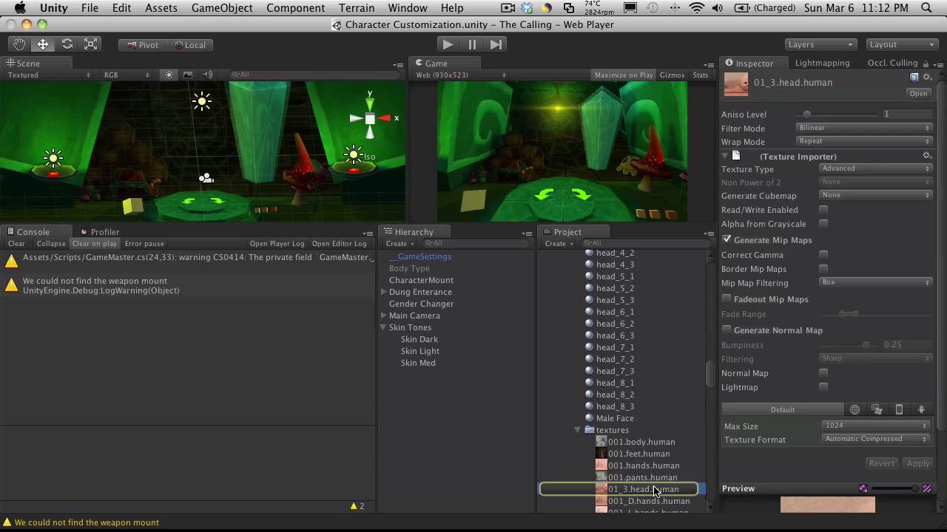
left_click(654, 490)
type("head_1_3.hum")
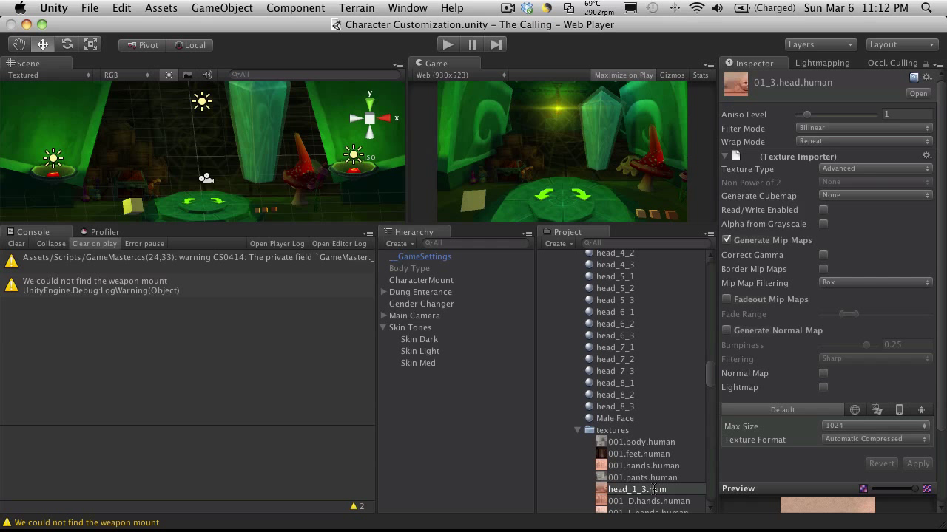
type("an")
key("Return")
scroll(645, 429, "down", 10)
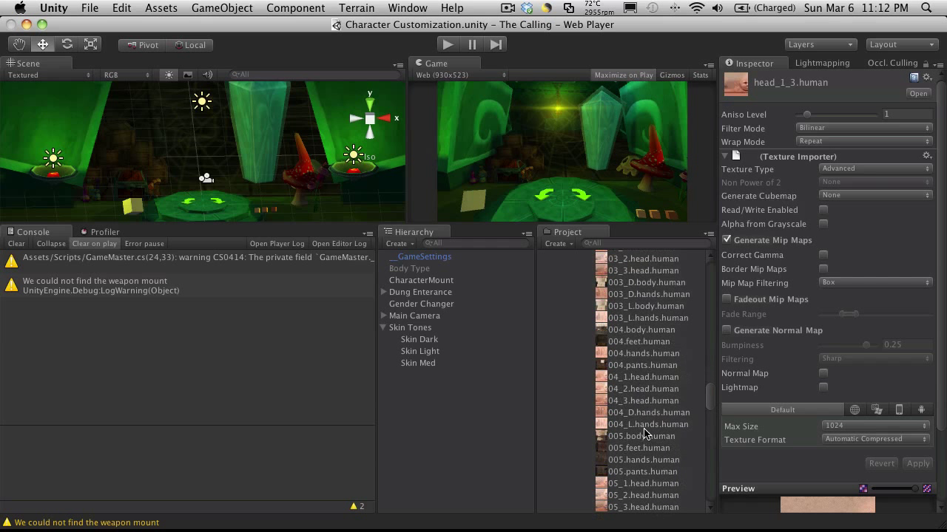
scroll(645, 429, "down", 15)
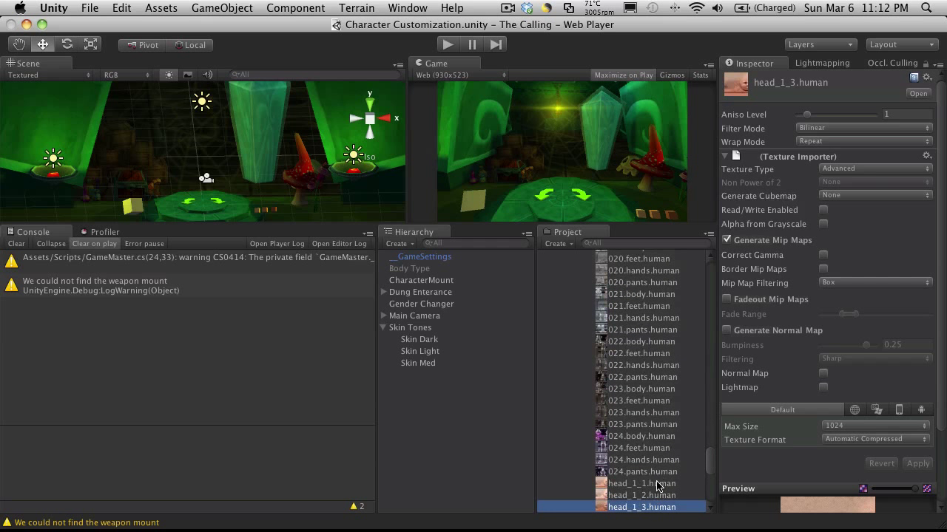
scroll(655, 503, "down", 3)
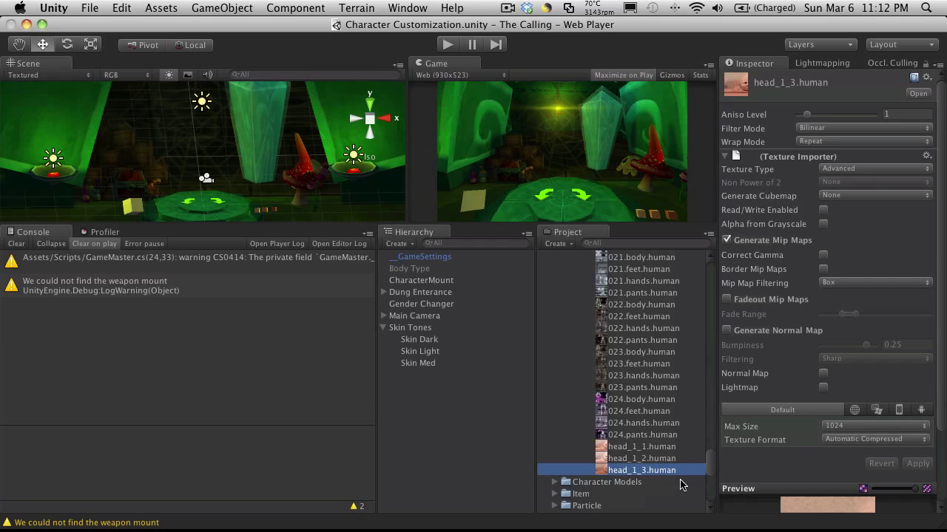
scroll(681, 485, "up", 10)
- Locate head_2_1's base texture and rename 02_1.head.human to head-2-1.human
scroll(682, 485, "down", 4)
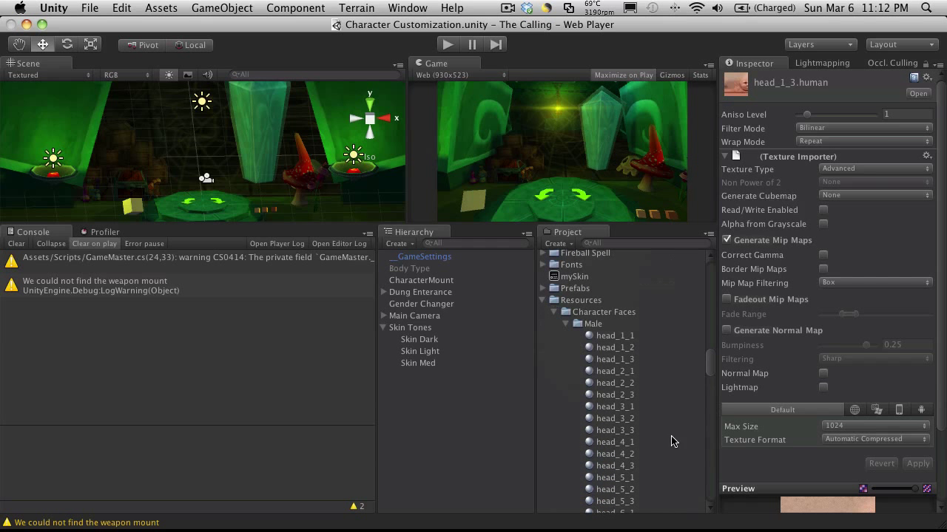
left_click(629, 371)
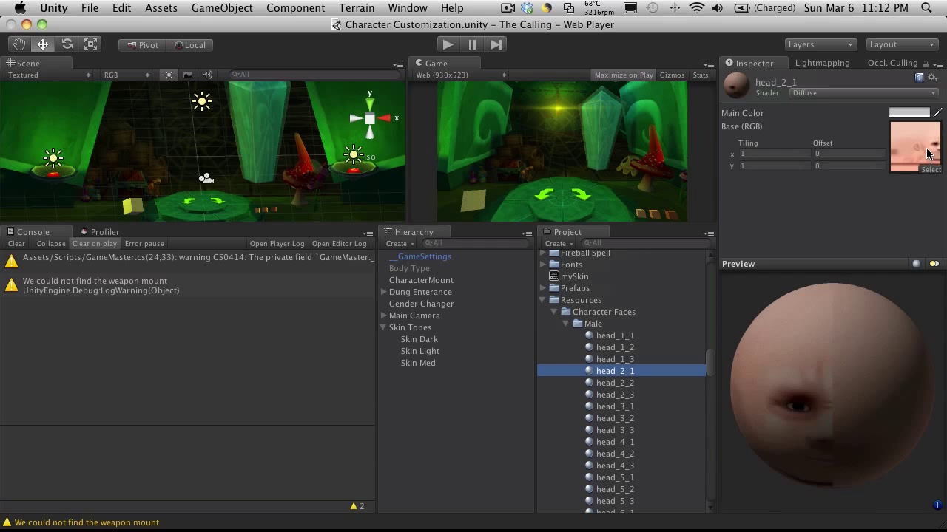
left_click(929, 151)
scroll(687, 468, "down", 1)
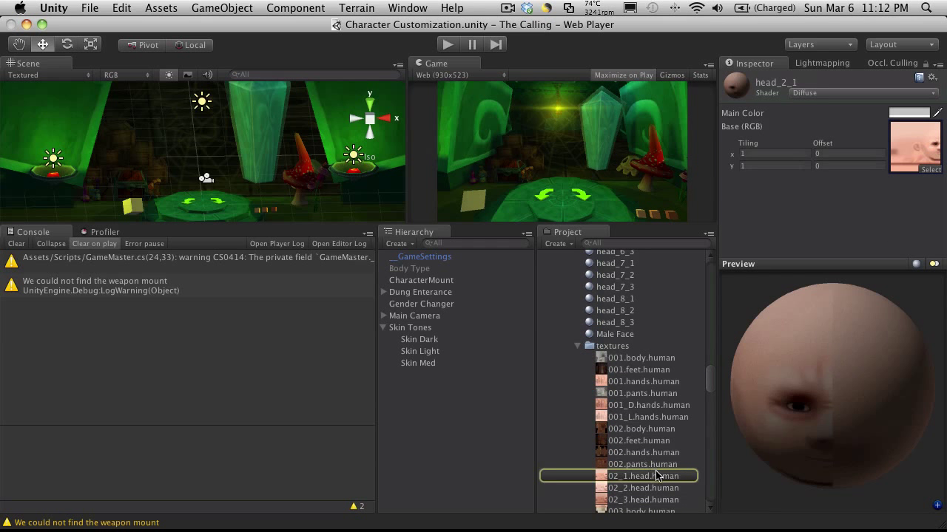
left_click(660, 478)
left_click(662, 477)
type("h")
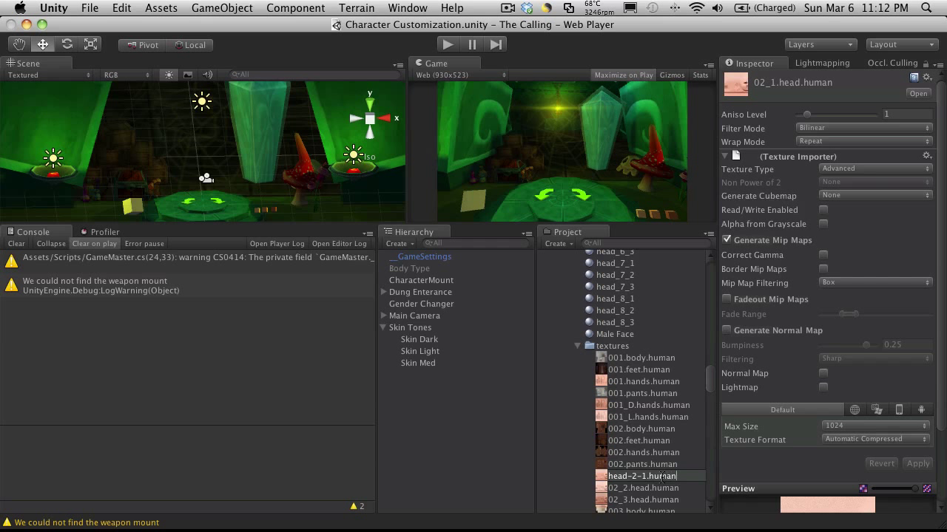
type("ead-2-1.human")
key("Return")
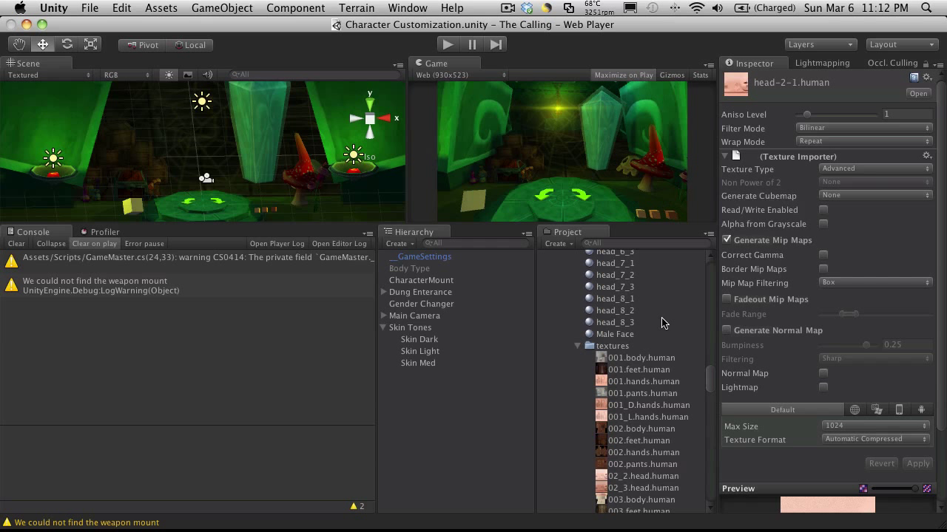
scroll(662, 323, "up", 10)
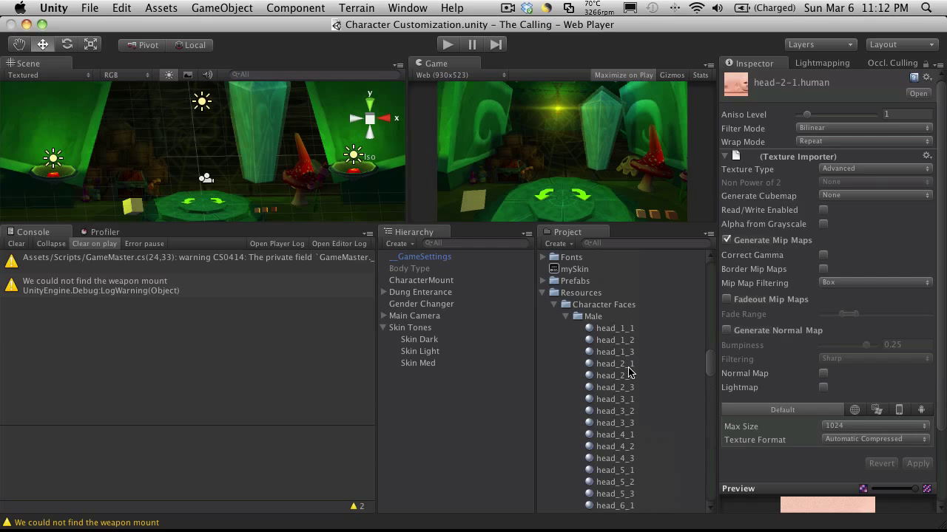
- Rename 02_2.head.human to head_2_2.human and 02_3.head.human to head_2_3.human
left_click(613, 376)
scroll(632, 377, "down", 8)
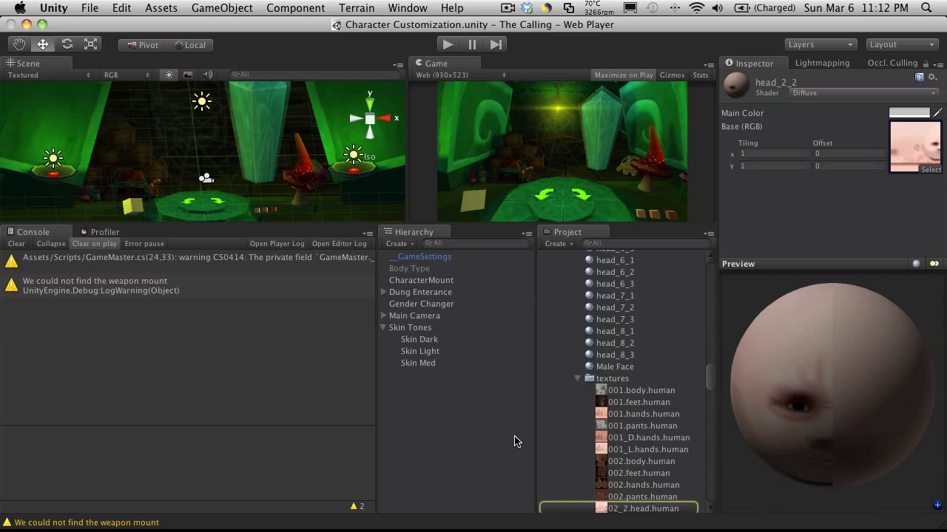
scroll(703, 459, "down", 3)
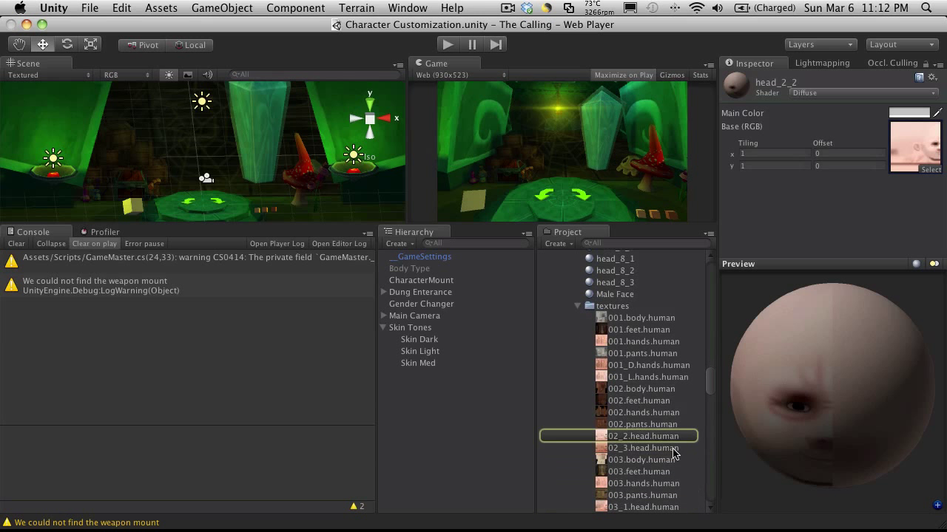
left_click(656, 436)
type("head_2_2.")
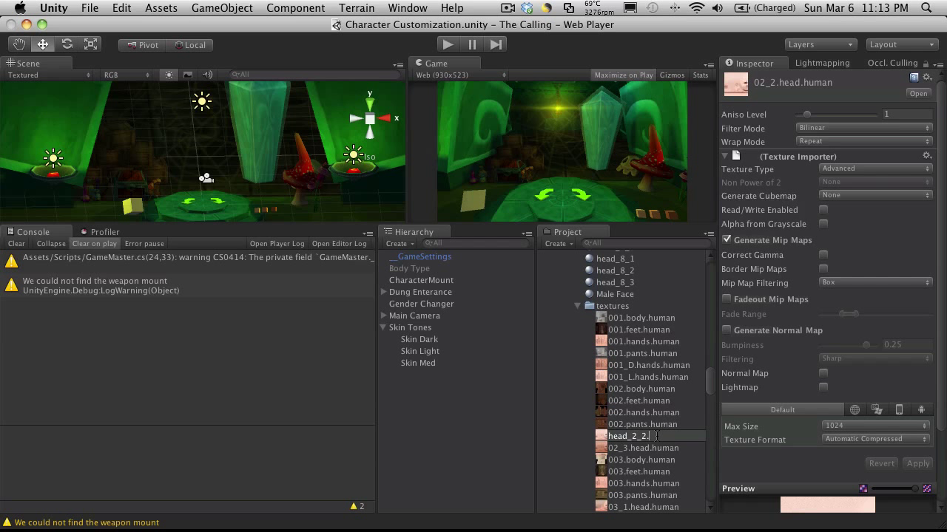
key("Return")
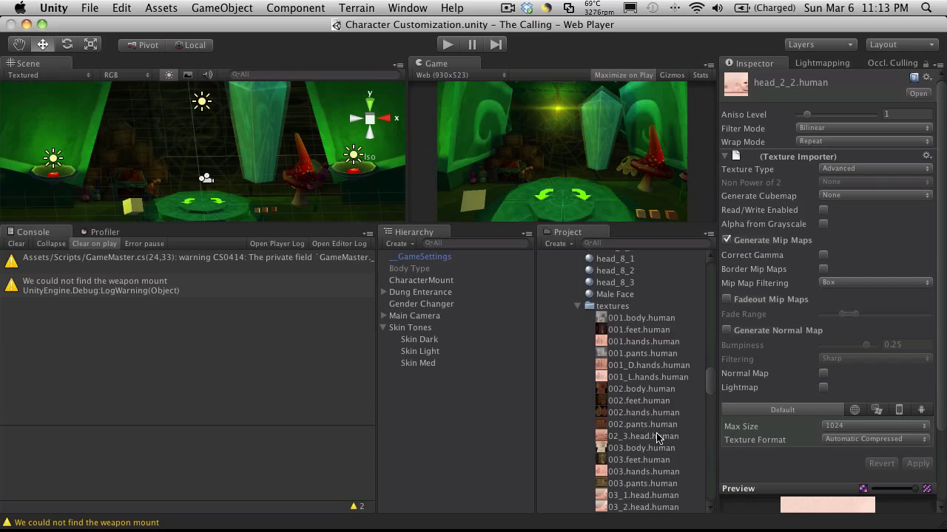
left_click(625, 439)
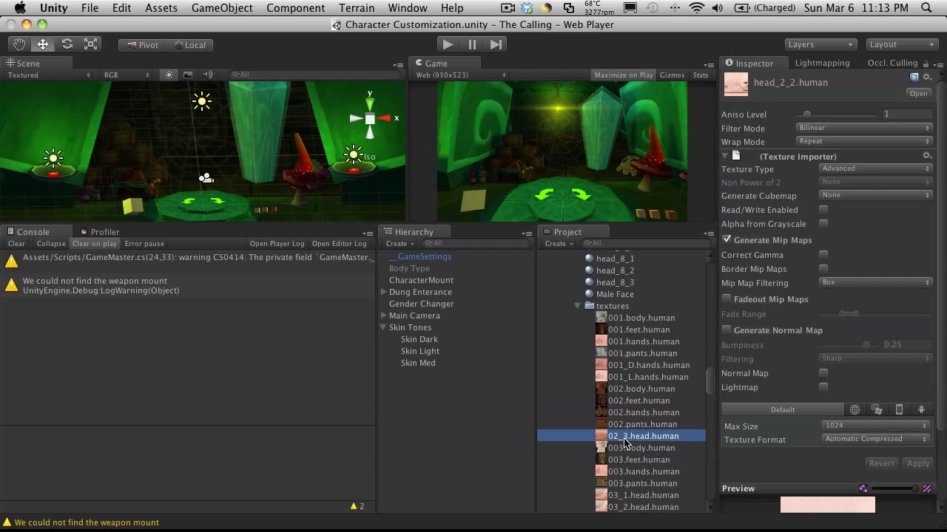
key("Return")
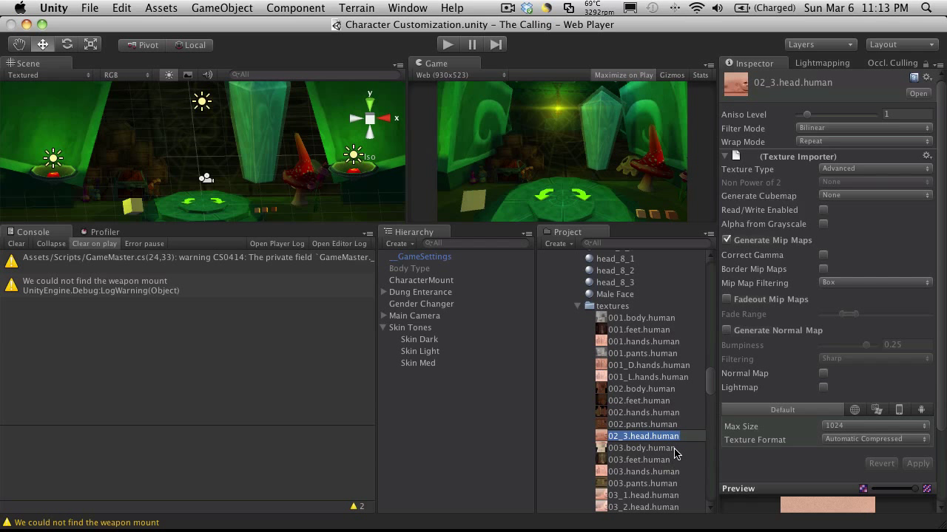
type("head_2_3.")
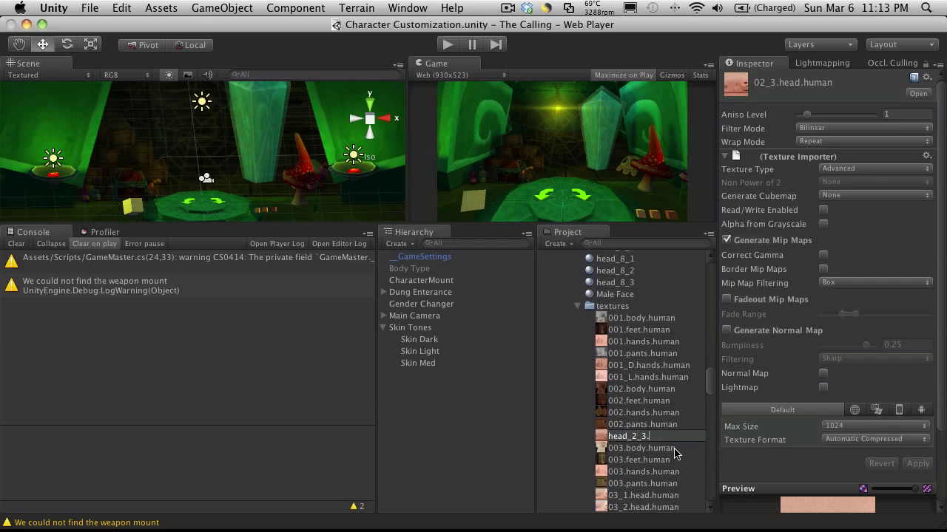
key("Return")
- Correct the misnamed head-2-1.human texture to head_2_1.human by replacing both hyphens with underscores
scroll(674, 455, "down", 10)
scroll(668, 419, "down", 10)
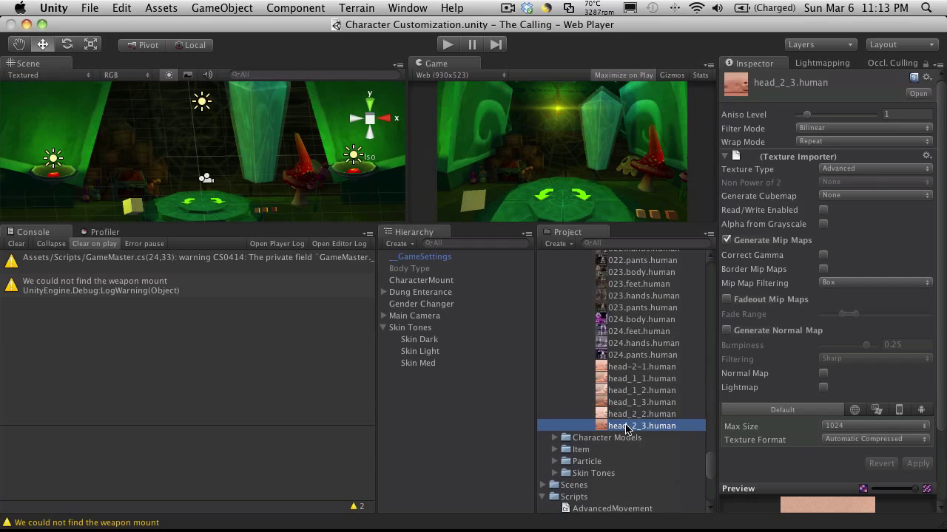
left_click(642, 378)
left_click(644, 368)
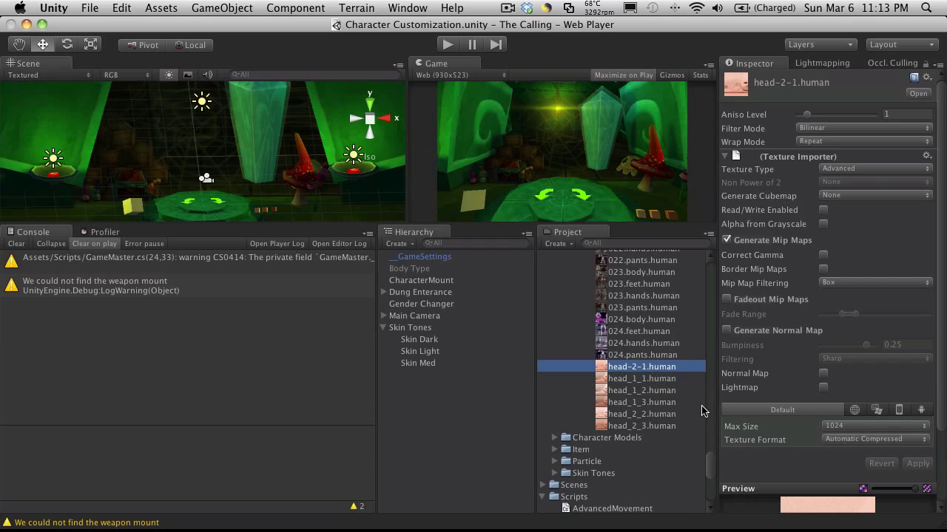
key("Return")
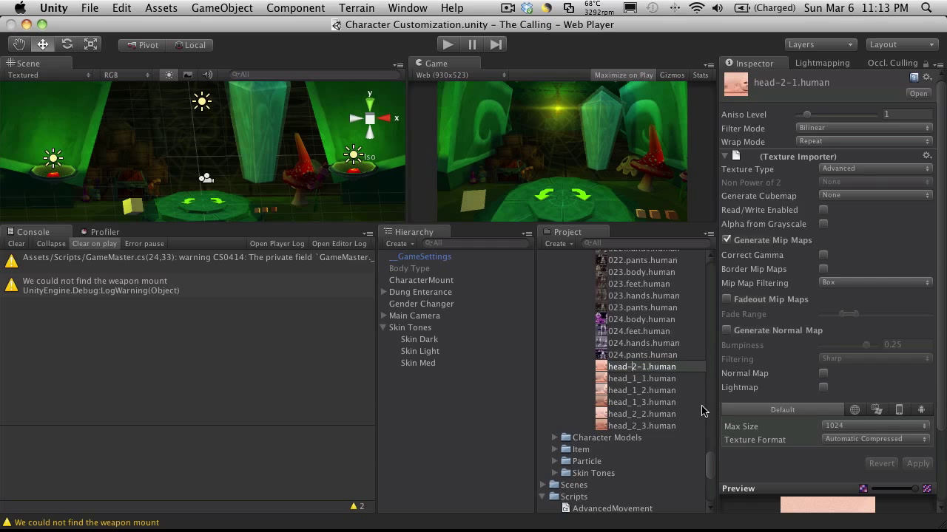
key("BackSpace")
type("_")
key("BackSpace")
type("_2_")
key("Return")
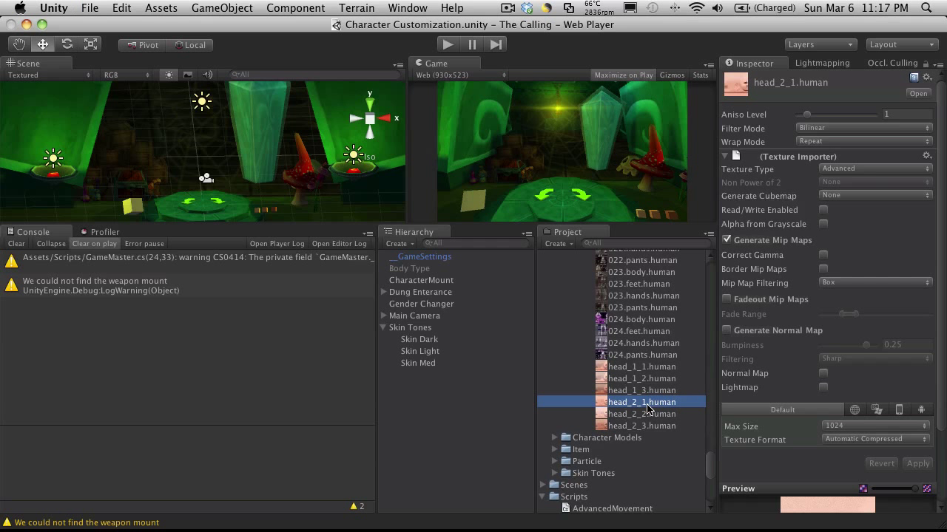
- Select the materials head_1_1 through head_2_3 and delete all six
scroll(648, 403, "up", 10)
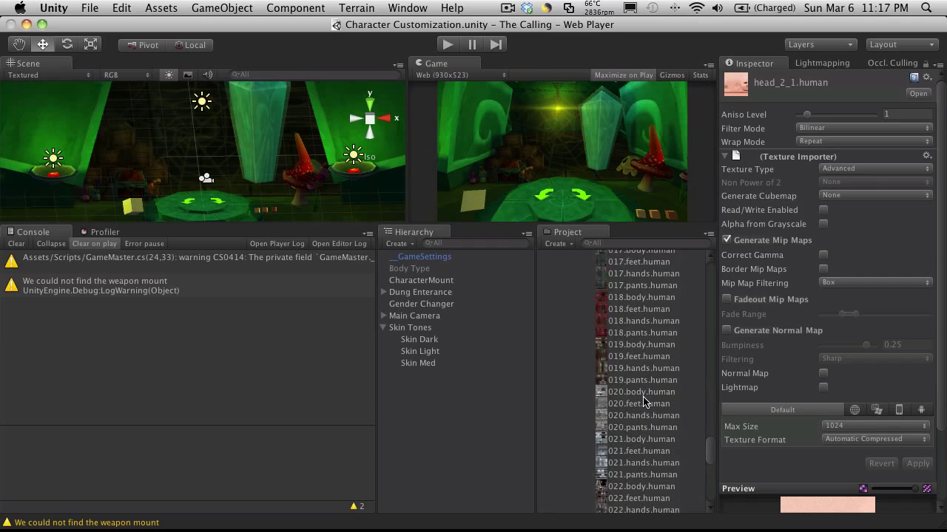
scroll(643, 403, "up", 15)
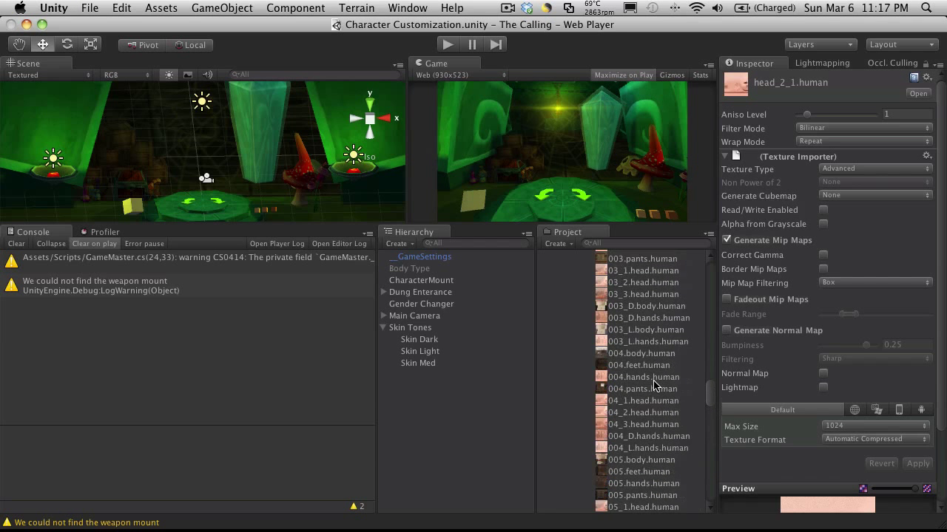
scroll(650, 385, "up", 10)
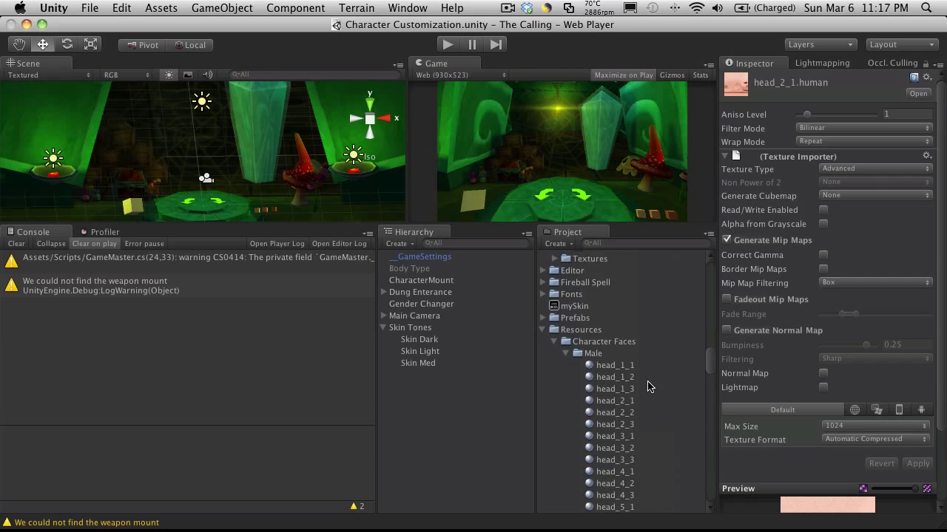
left_click(634, 368)
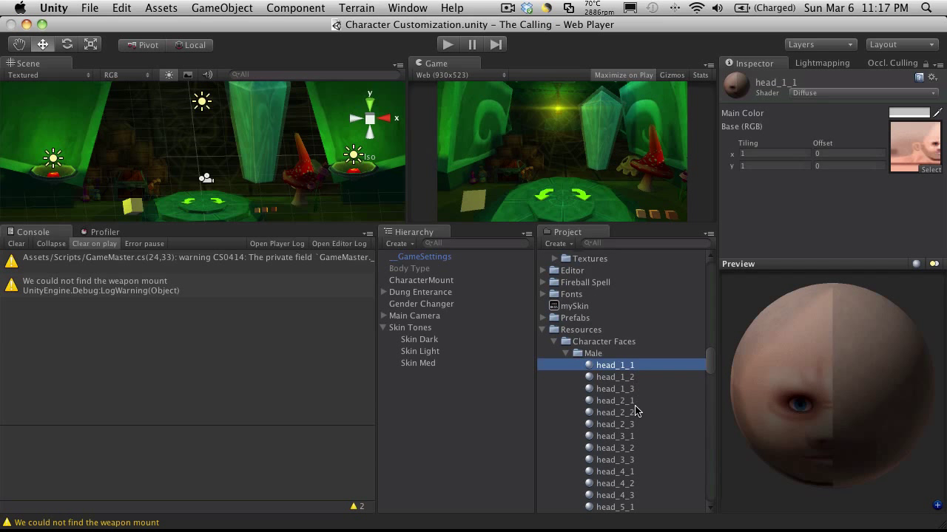
left_click(633, 425, "shift")
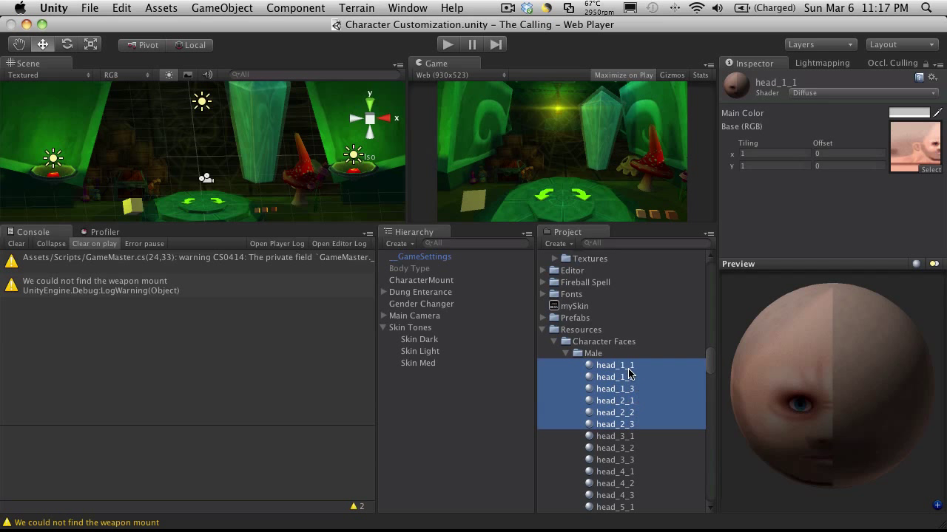
key("super+BackSpace")
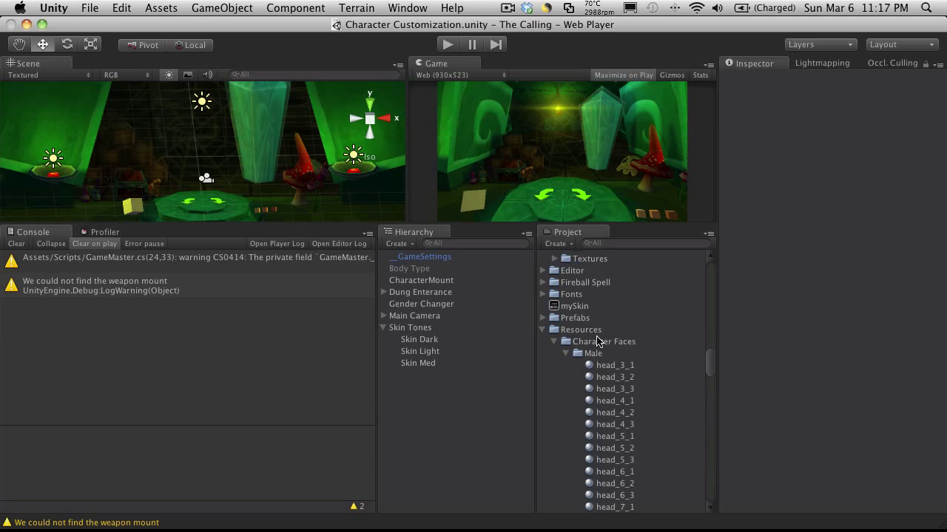
- Create a Character folder inside Resources with a Faces folder inside it
right_click(595, 330)
mouse_move(636, 325)
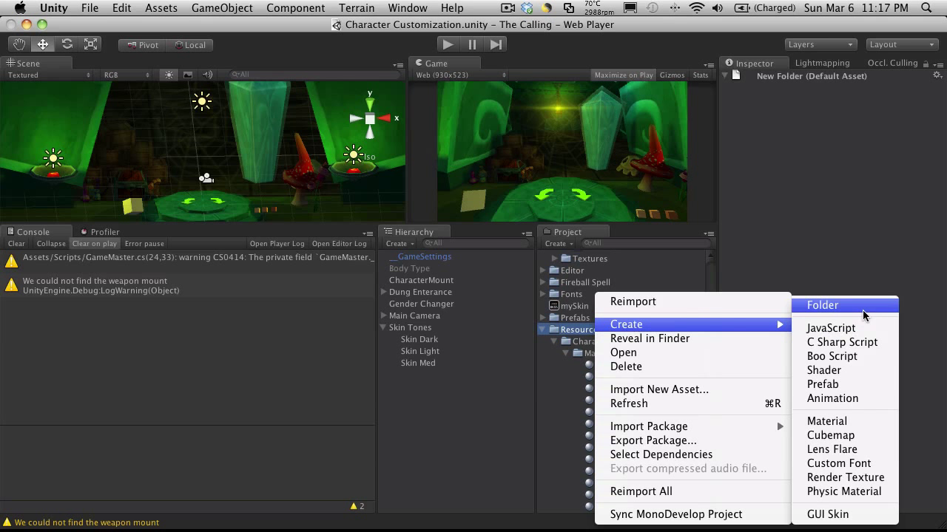
left_click(858, 305)
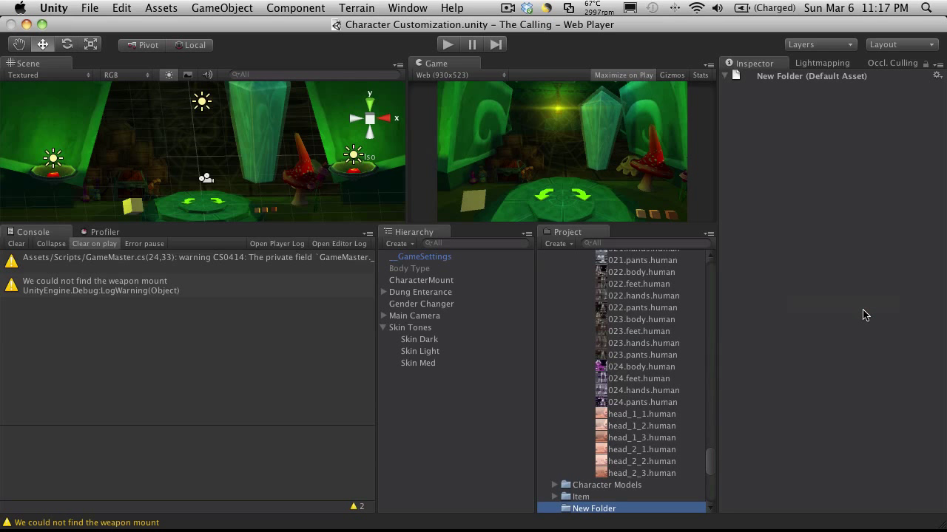
type("Ch")
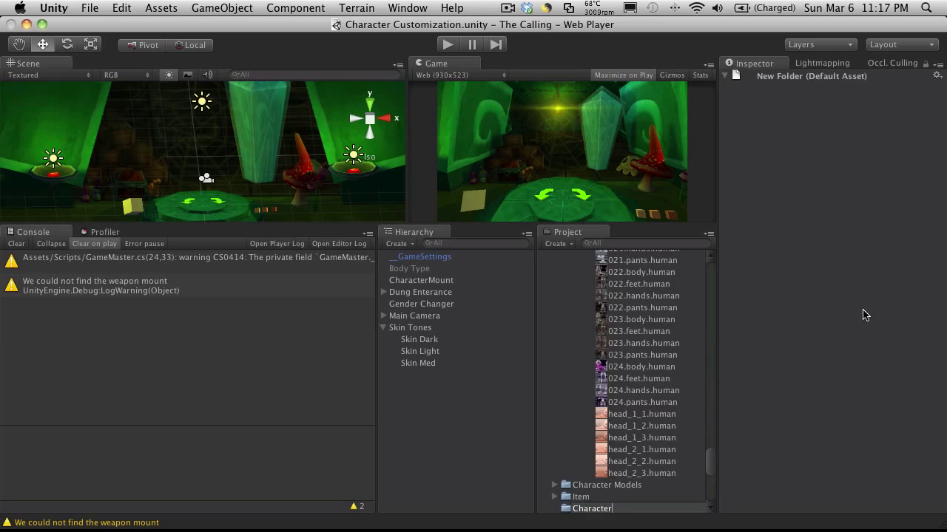
type("aracter")
key("Return")
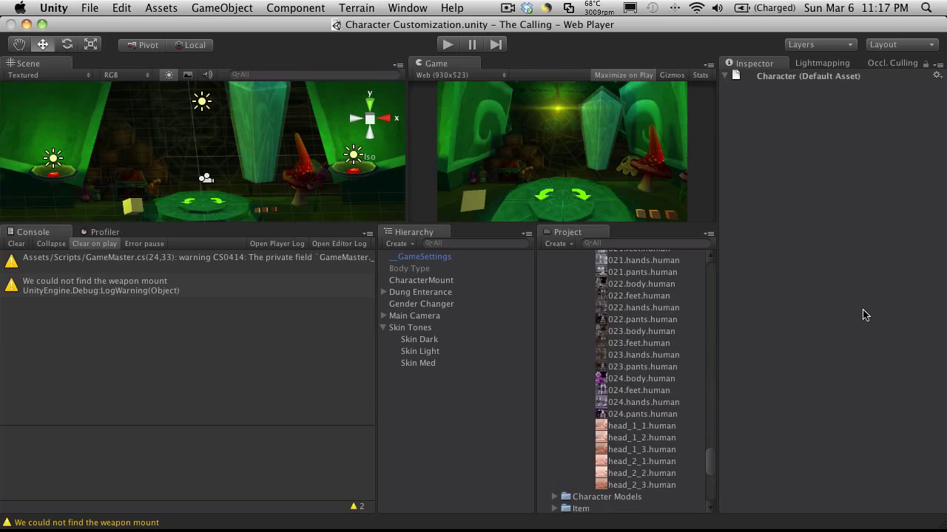
scroll(612, 462, "down", 2)
scroll(612, 460, "up", 10)
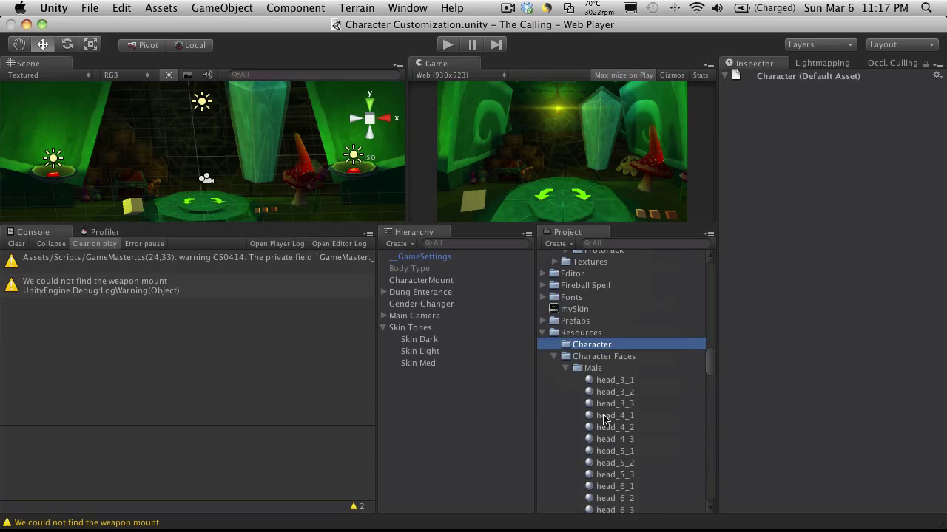
right_click(601, 345)
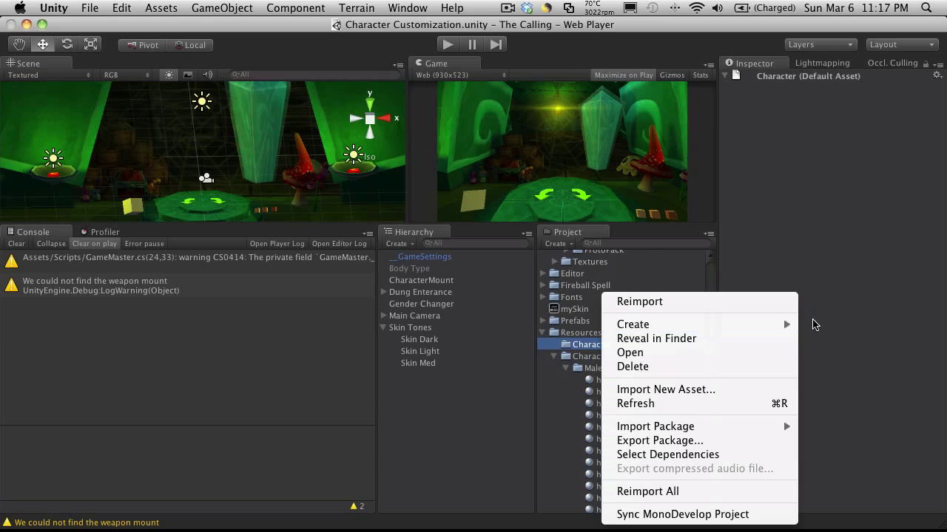
mouse_move(781, 324)
left_click(833, 311)
type("Faces")
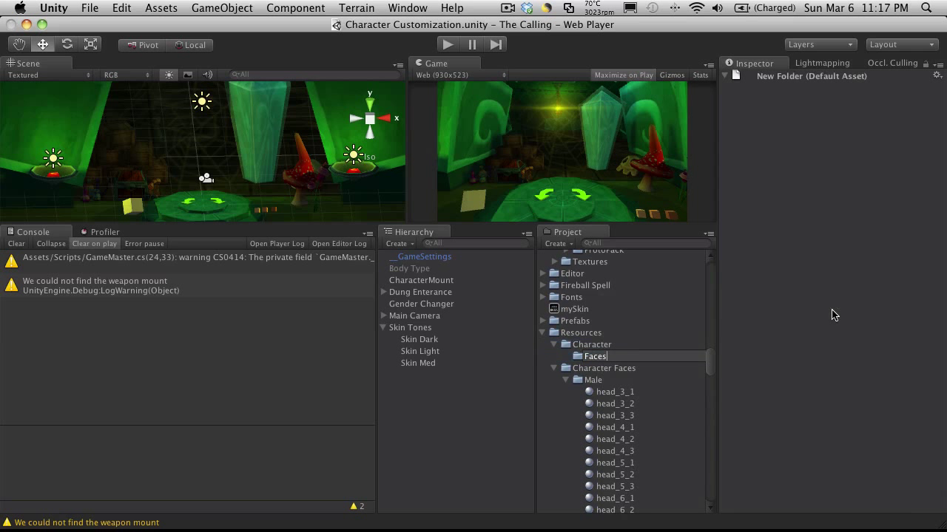
key("Return")
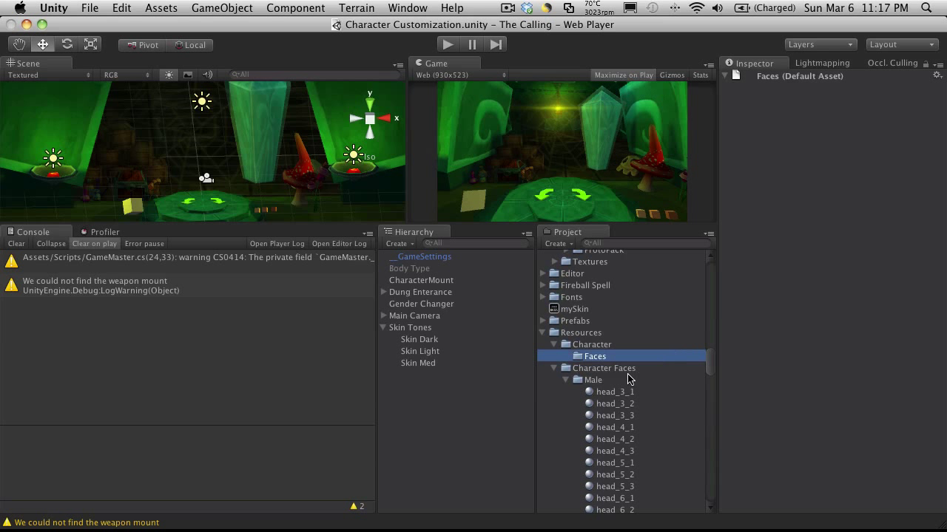
- Add a Human folder inside Faces and a Male folder inside Human
right_click(600, 358)
mouse_move(711, 326)
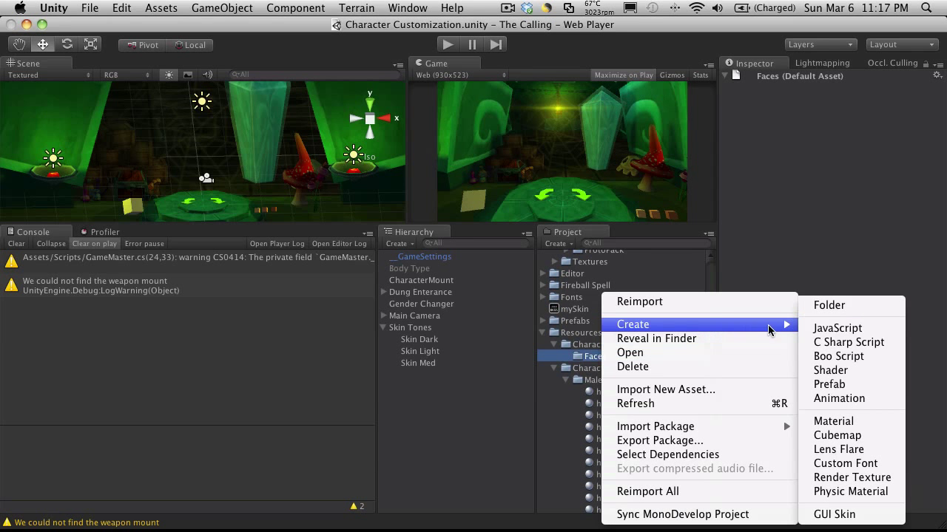
left_click(839, 304)
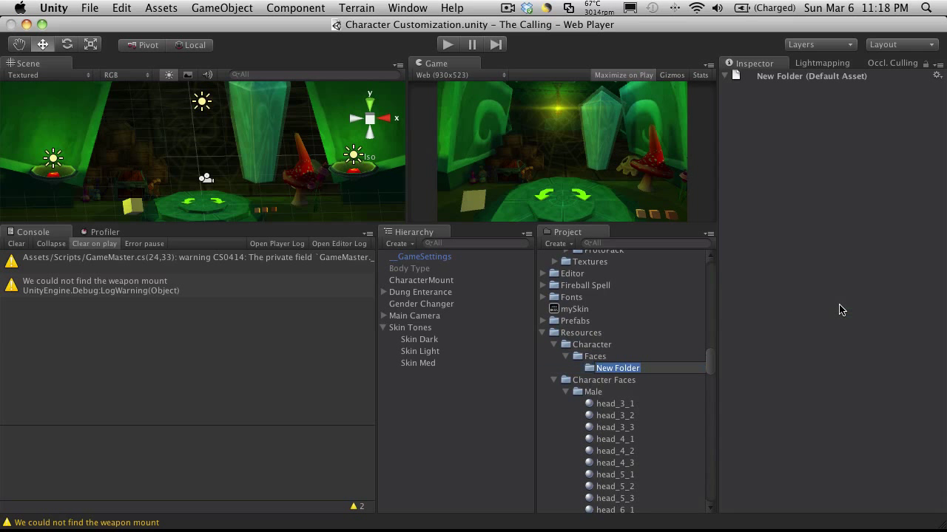
type("Human")
key("Return")
right_click(605, 368)
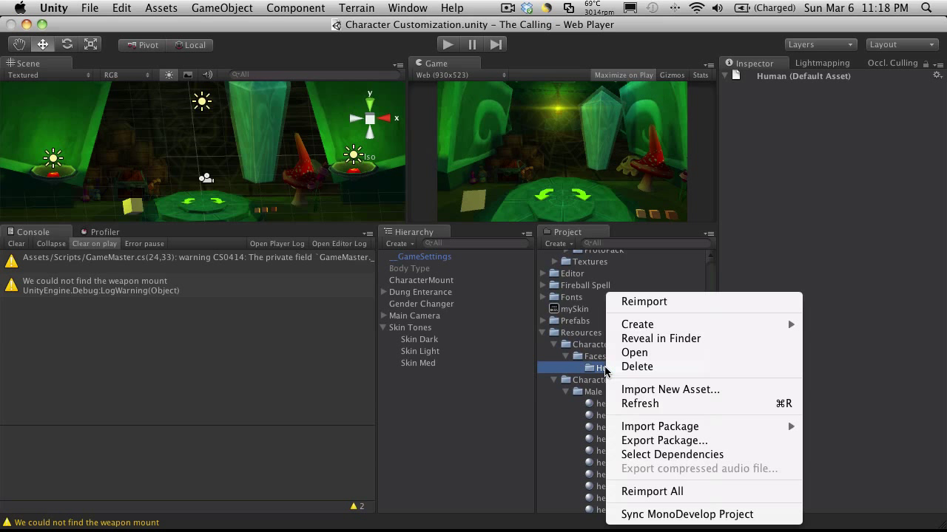
mouse_move(786, 325)
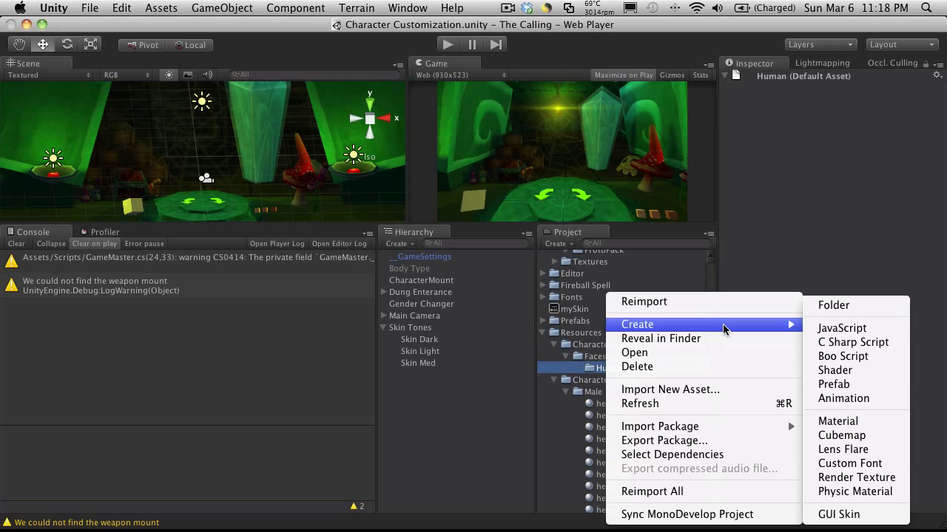
left_click(858, 307)
type("male")
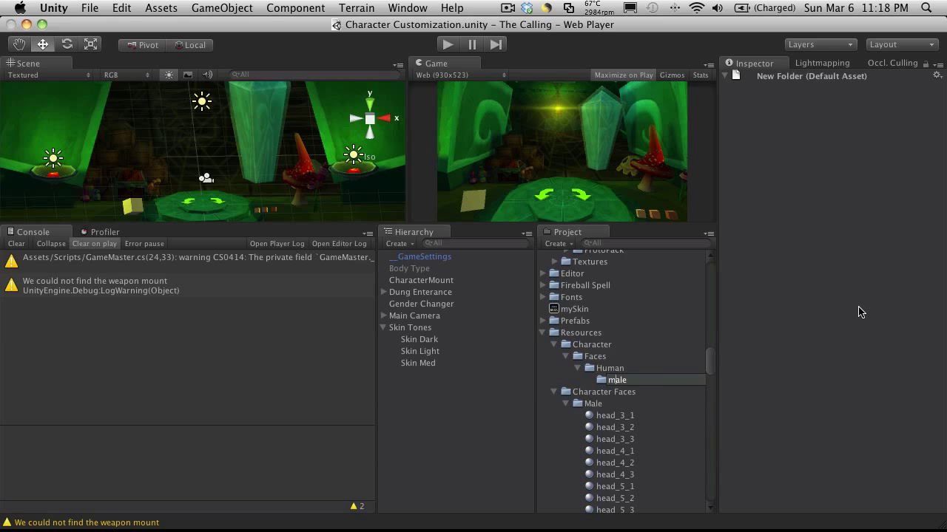
key("Return")
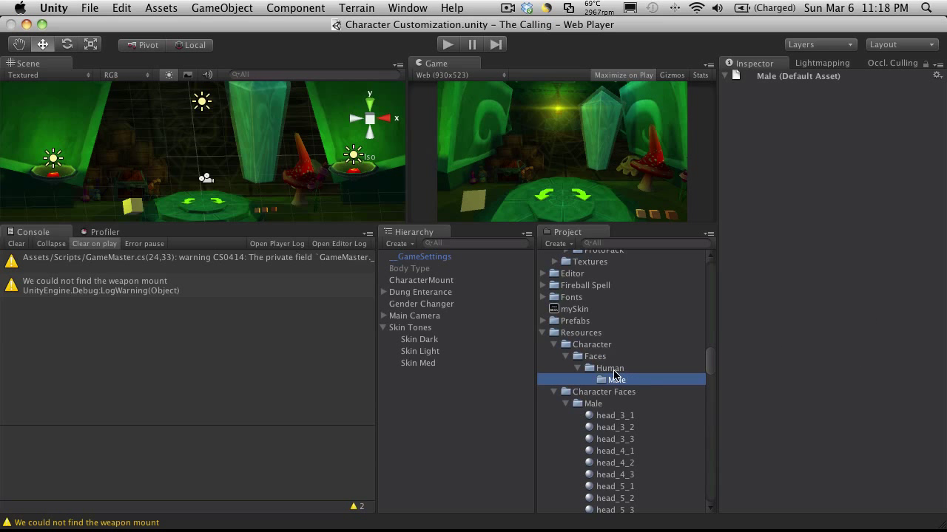
- Move the Male Face material into the new Human/Male folder and check its contents
scroll(640, 412, "down", 5)
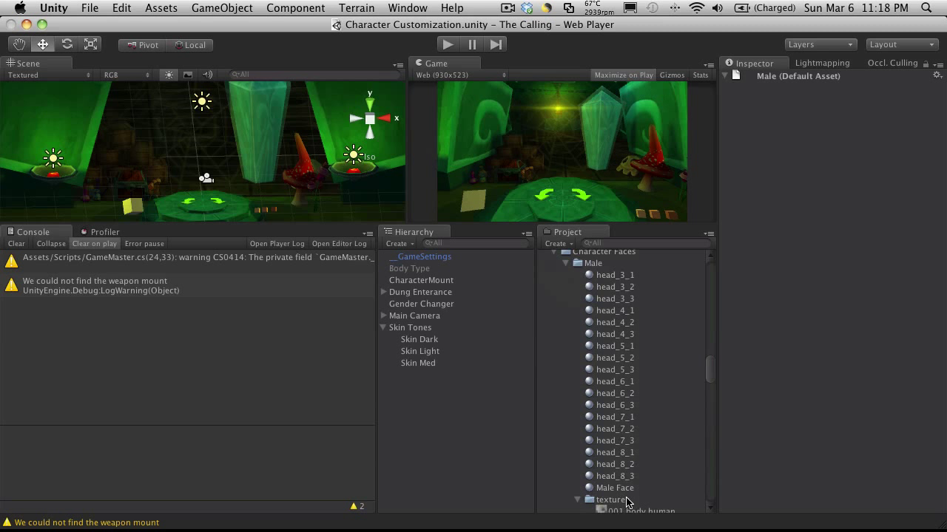
scroll(626, 500, "down", 1)
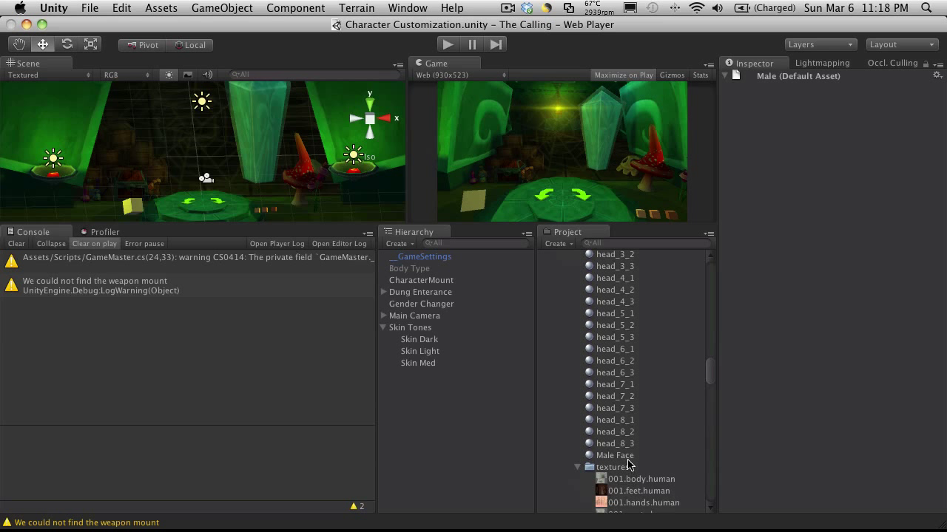
left_click_drag(628, 463, 627, 394)
scroll(633, 398, "up", 8)
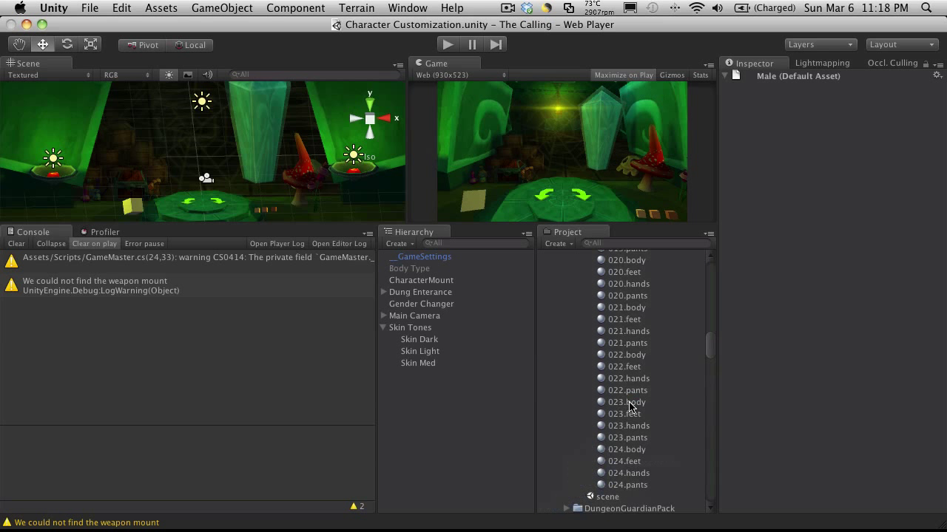
scroll(633, 398, "up", 20)
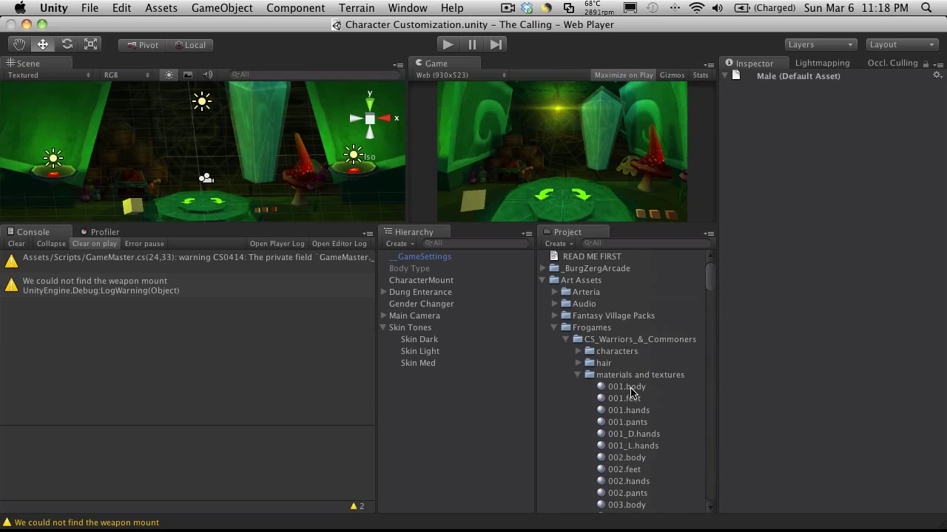
scroll(630, 393, "down", 5)
scroll(634, 370, "up", 10)
left_click(557, 328)
scroll(602, 388, "down", 3)
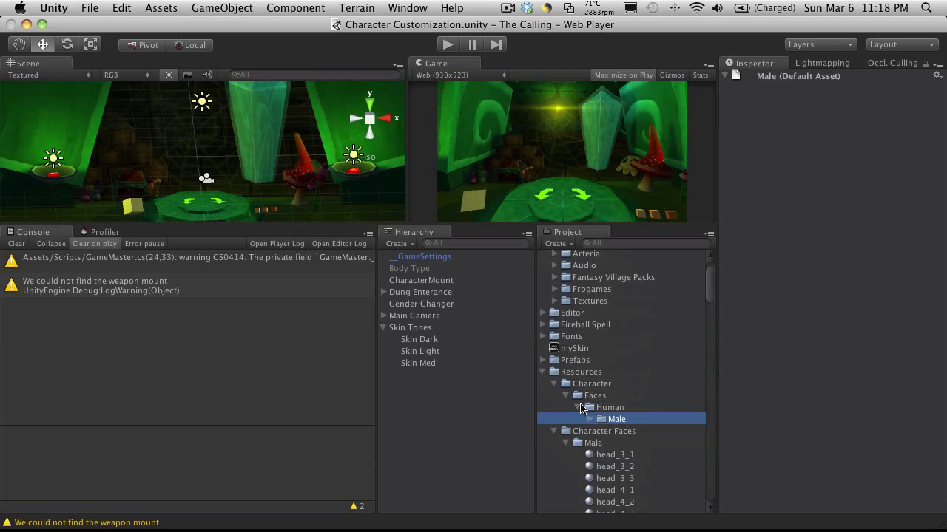
left_click(588, 420)
scroll(649, 429, "down", 7)
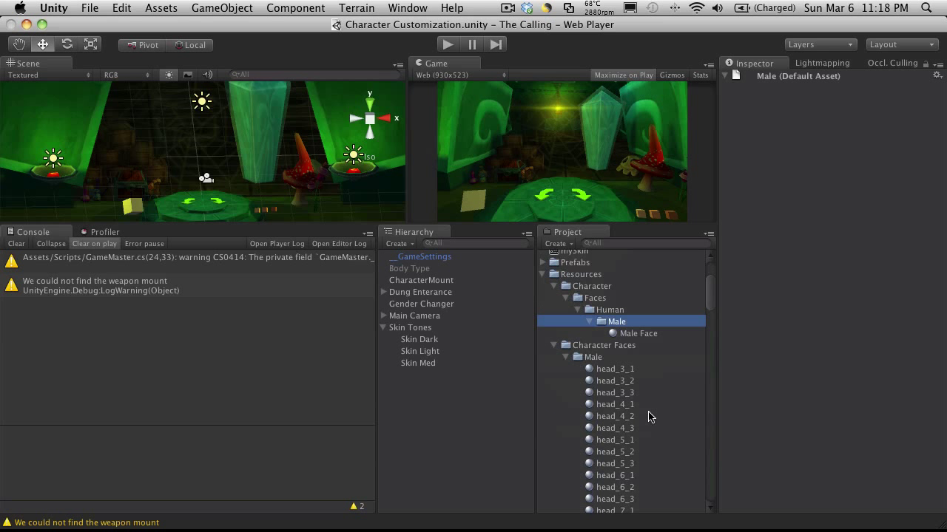
left_click(652, 338)
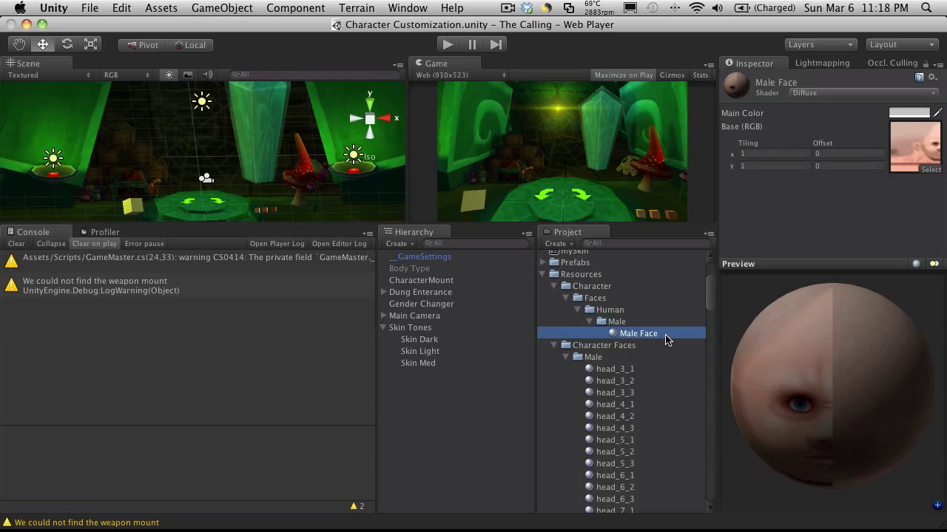
- Create a Textures folder inside Resources/Character/Faces/Human/Male
right_click(618, 323)
mouse_move(646, 326)
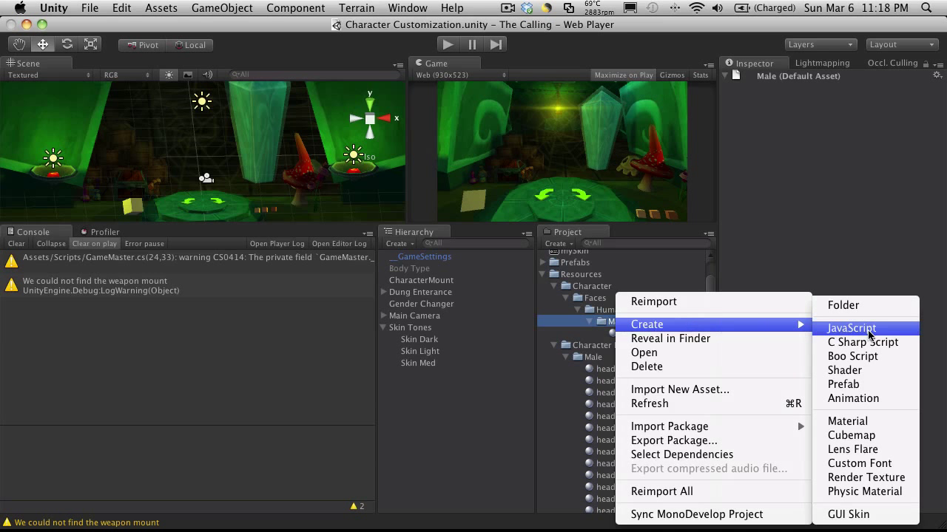
left_click(869, 306)
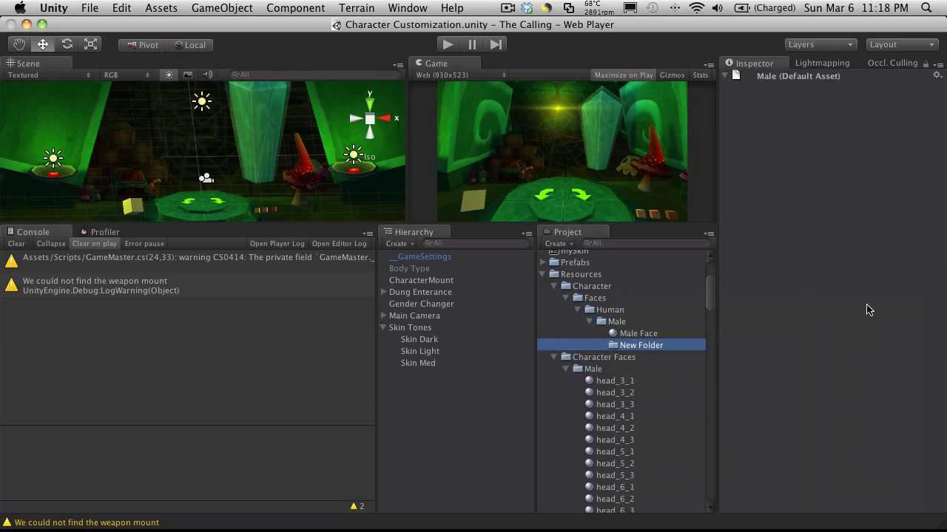
type("Textures")
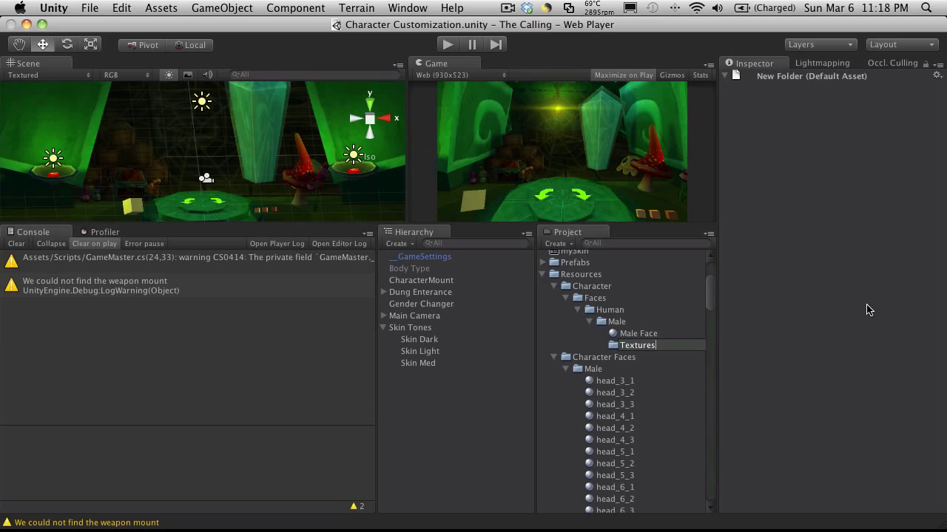
key("Return")
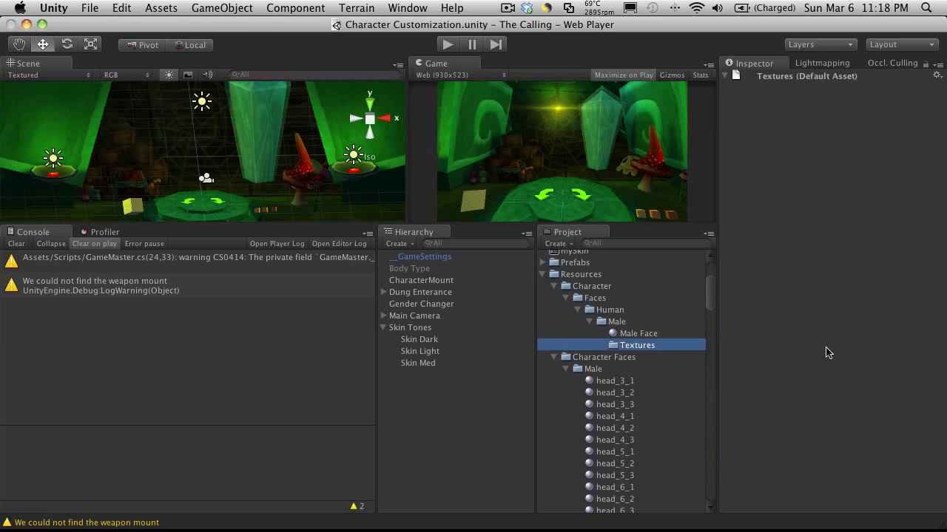
scroll(636, 422, "down", 15)
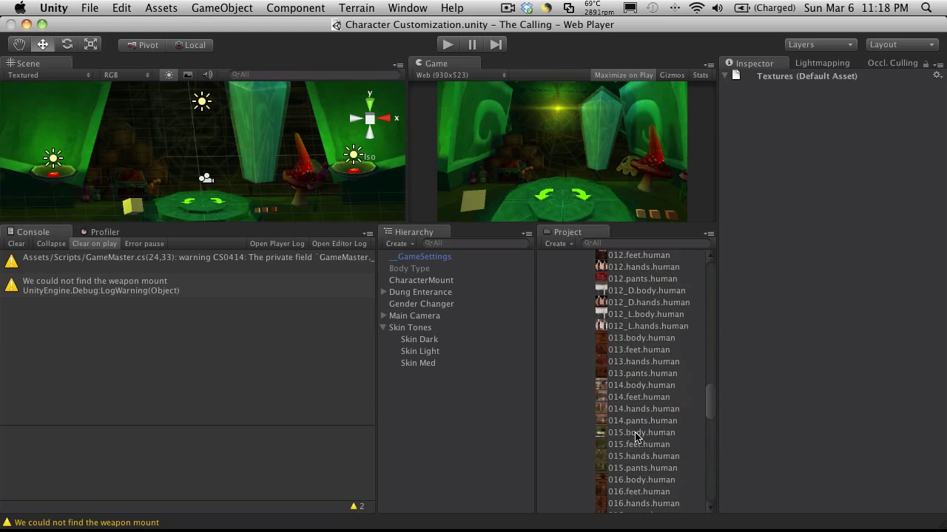
scroll(637, 435, "down", 10)
scroll(642, 433, "up", 6)
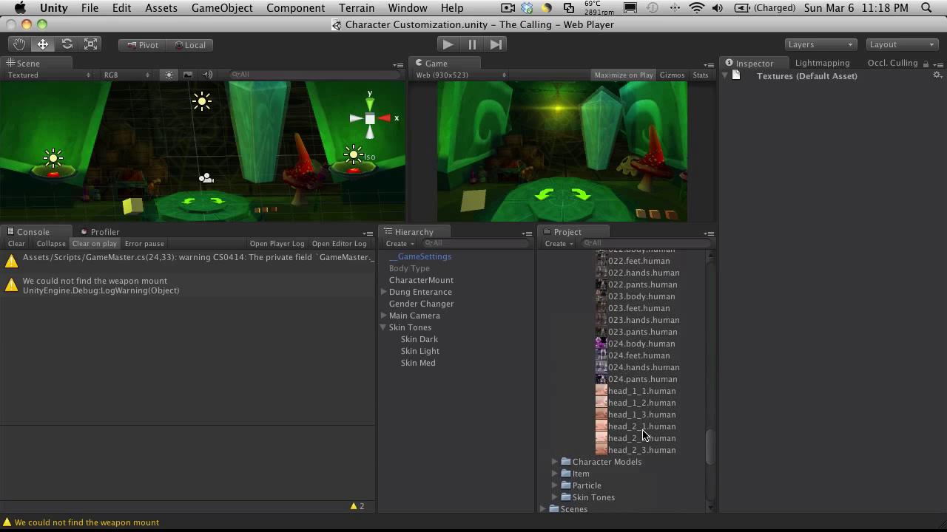
- Apply head_1_1.human with Generate Mip Maps off, then re-enable it and apply (170.7 KB)
left_click(648, 393)
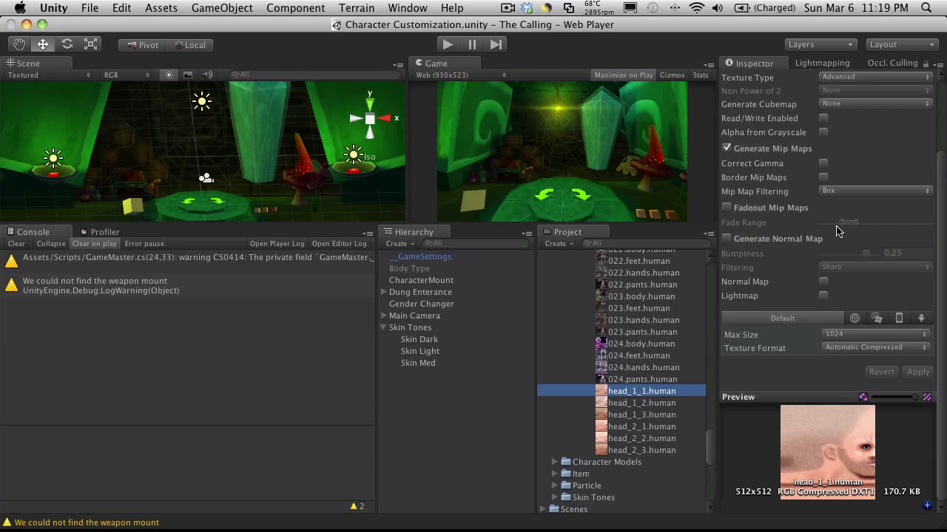
scroll(838, 228, "up", 3)
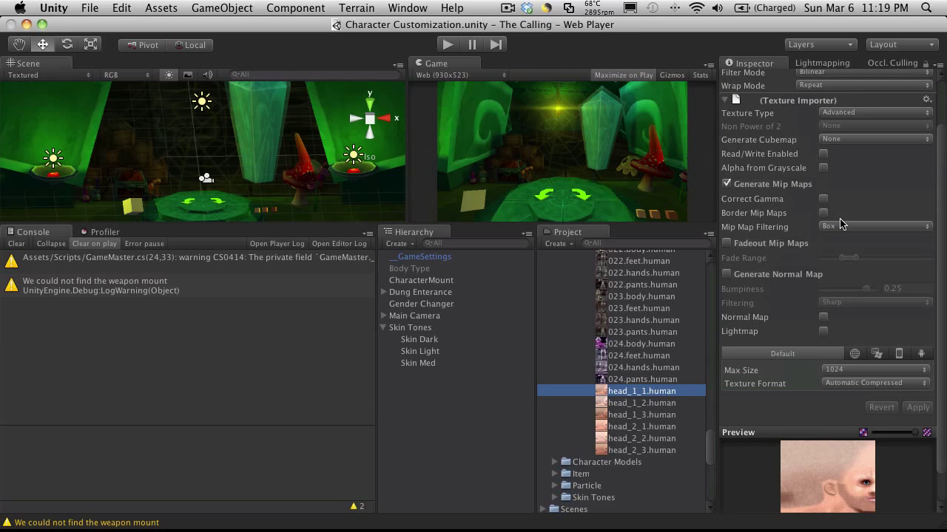
scroll(840, 225, "down", 3)
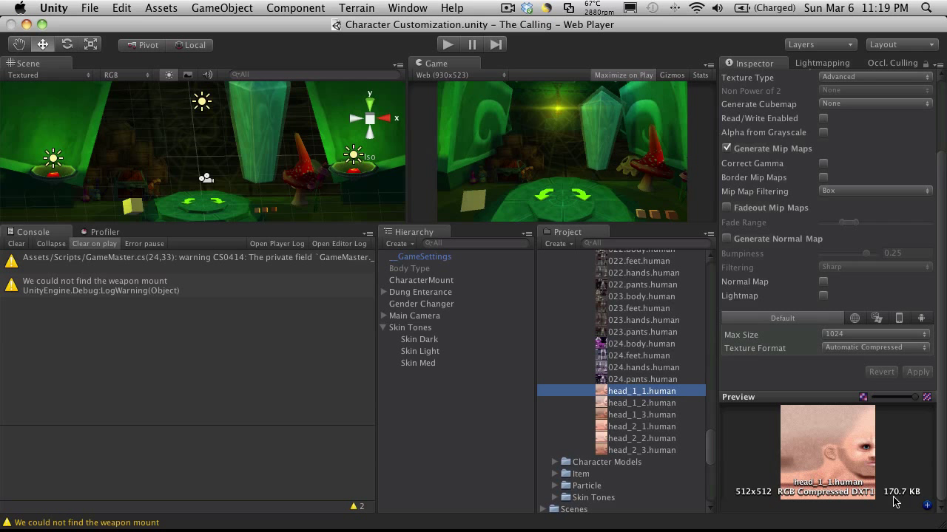
scroll(877, 288, "up", 3)
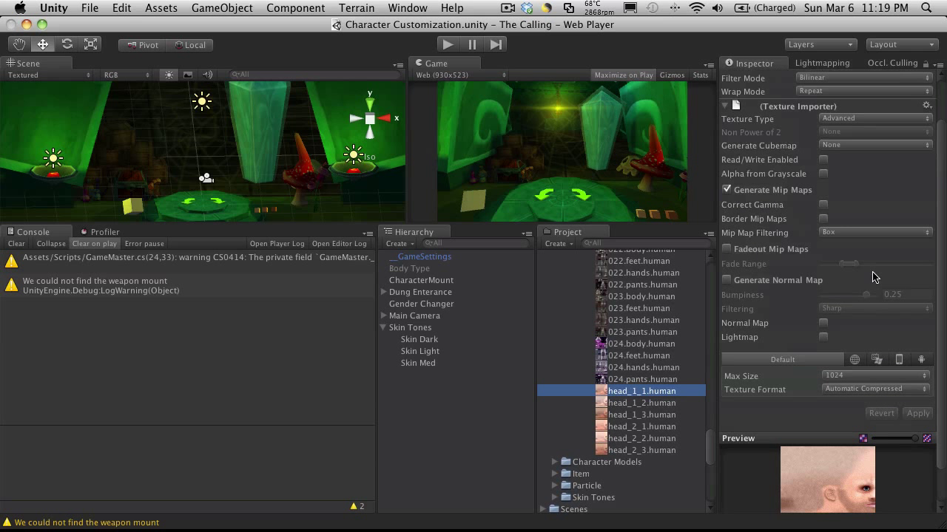
left_click(727, 190)
scroll(850, 274, "down", 3)
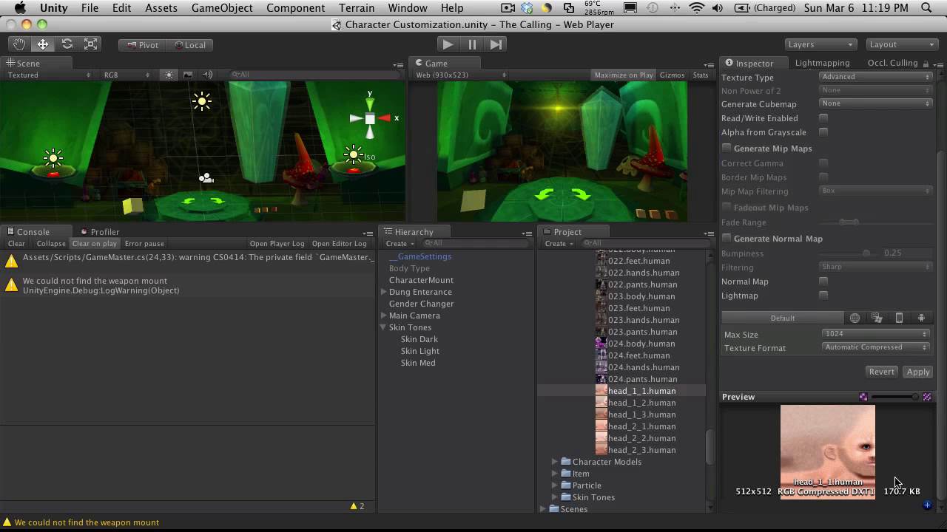
key("Return")
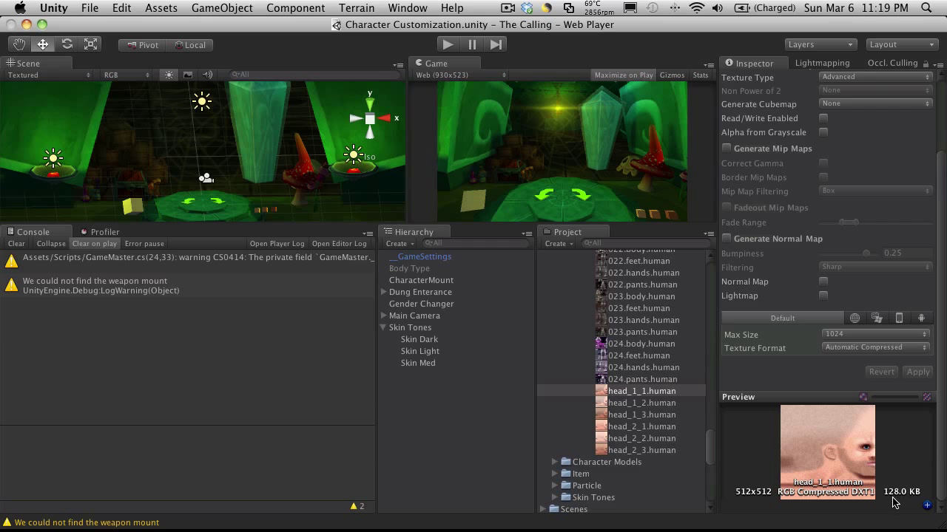
left_click(727, 149)
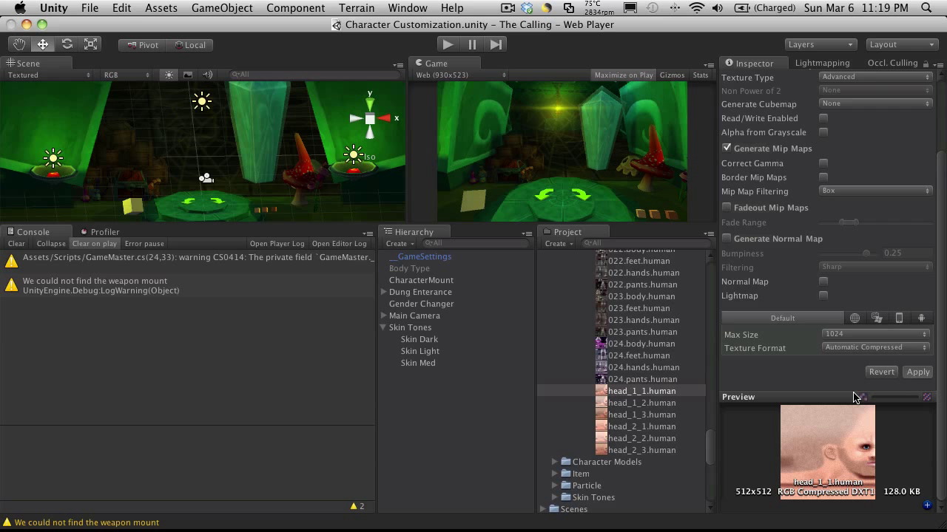
key("Return")
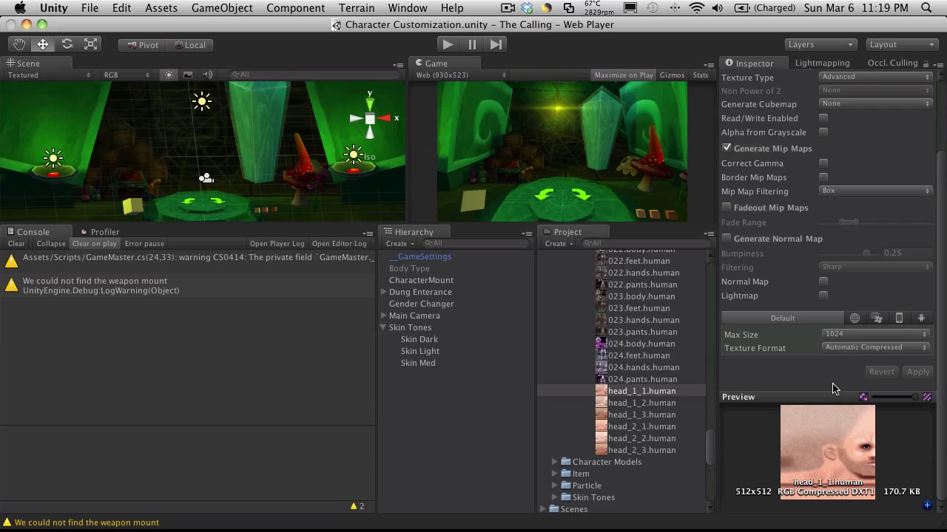
scroll(876, 224, "up", 3)
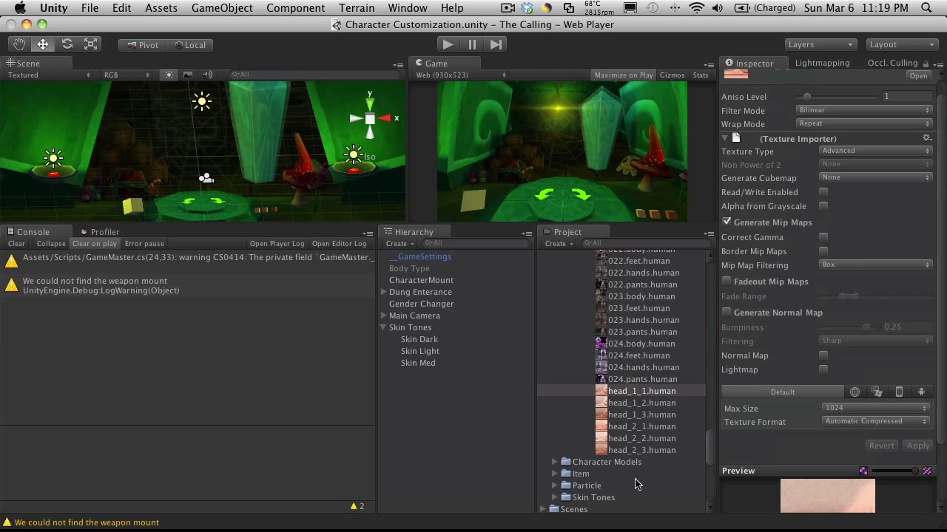
- Move the six head textures head_1_1 through head_2_3 into Human/Male/Textures
left_click(649, 451, "shift")
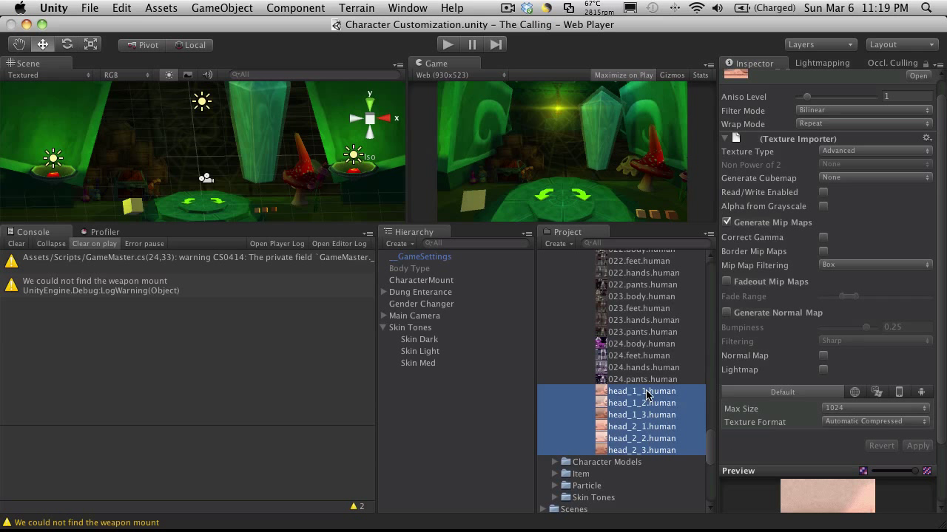
left_click_drag(646, 396, 662, 332)
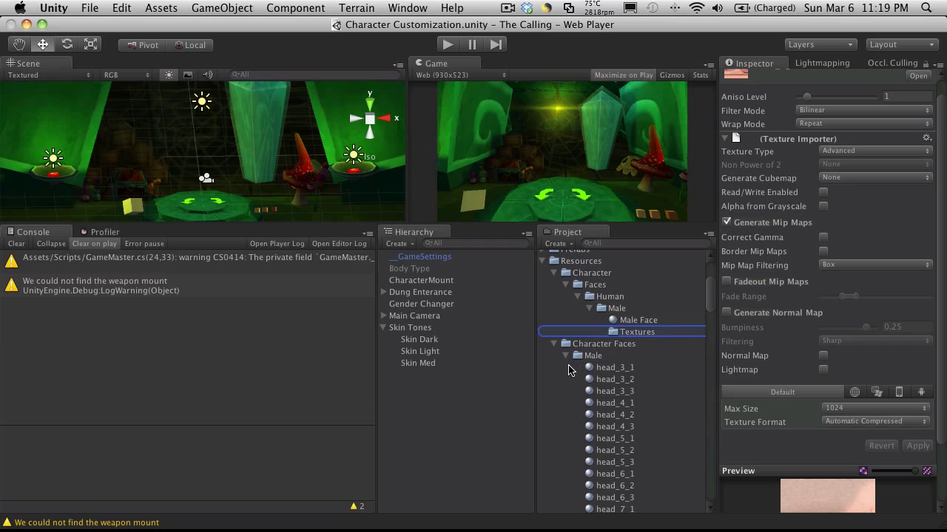
left_click(565, 357)
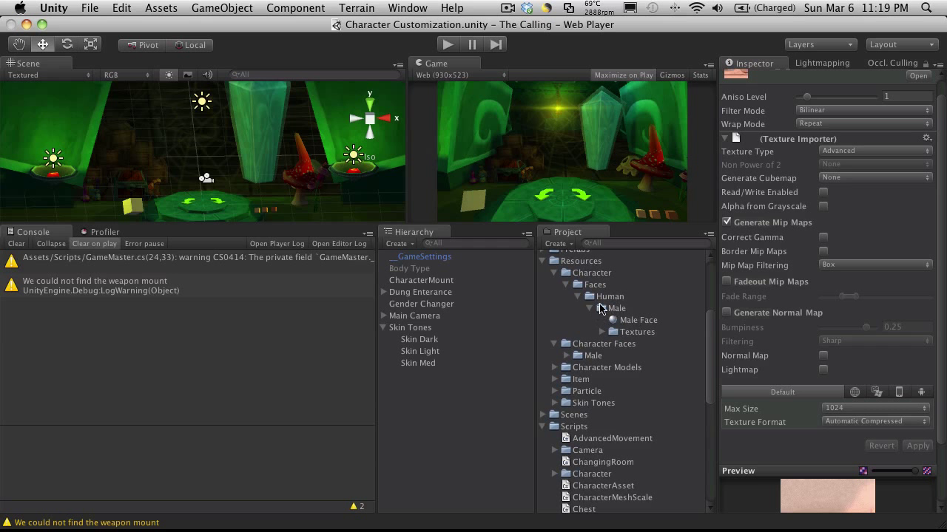
- Create a folder named Female inside Human, beside Male
right_click(618, 297)
mouse_move(740, 324)
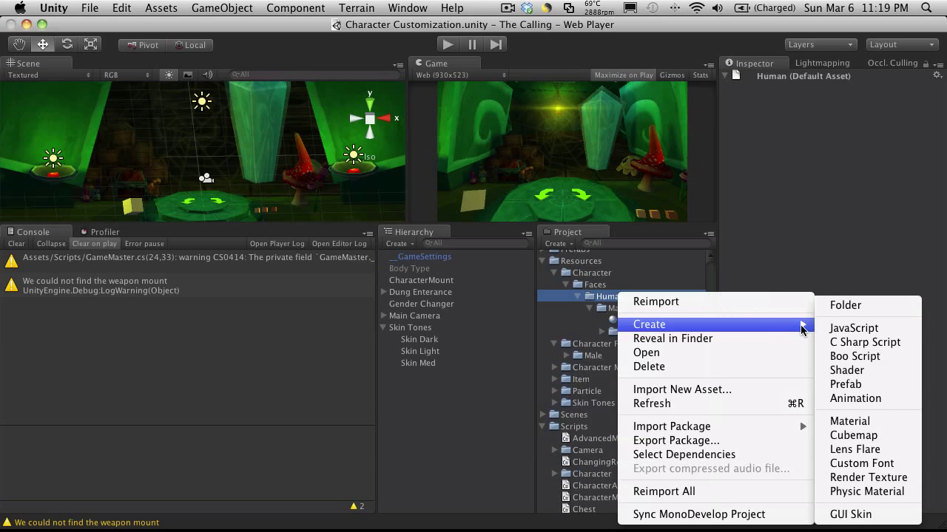
left_click(857, 305)
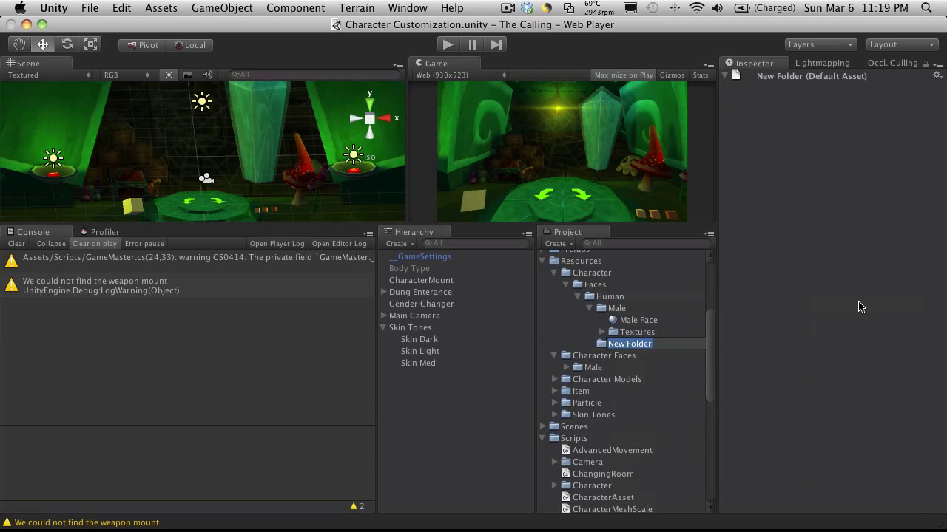
type("Femal")
key("Return")
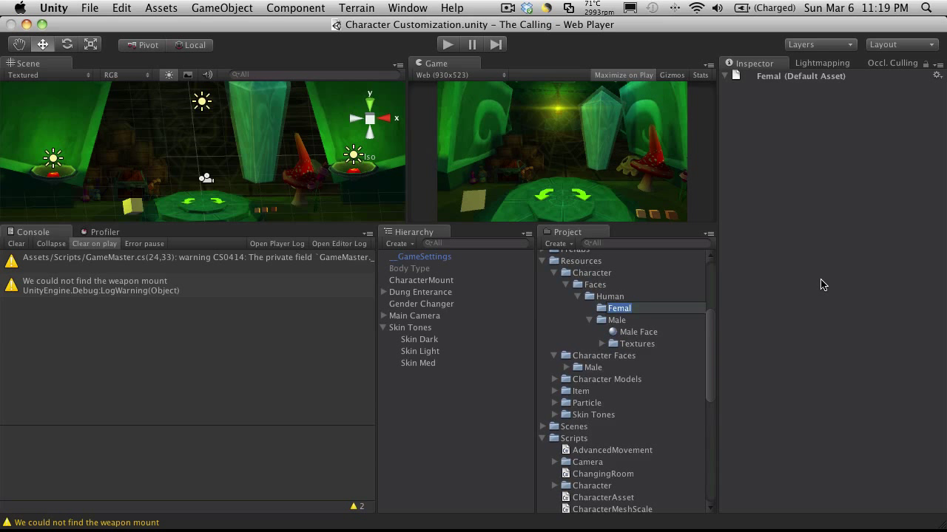
type("e")
key("Return")
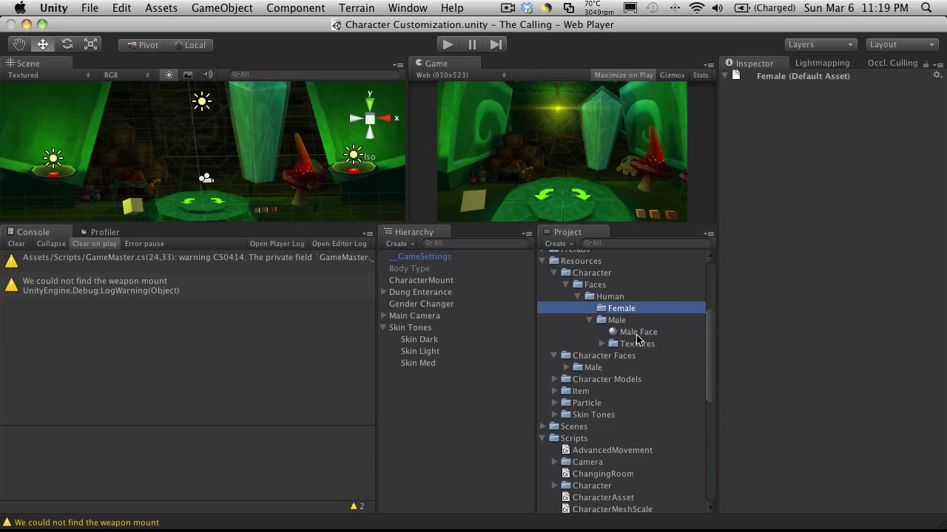
- Add a Textures folder inside the new Female folder
right_click(627, 313)
mouse_move(795, 326)
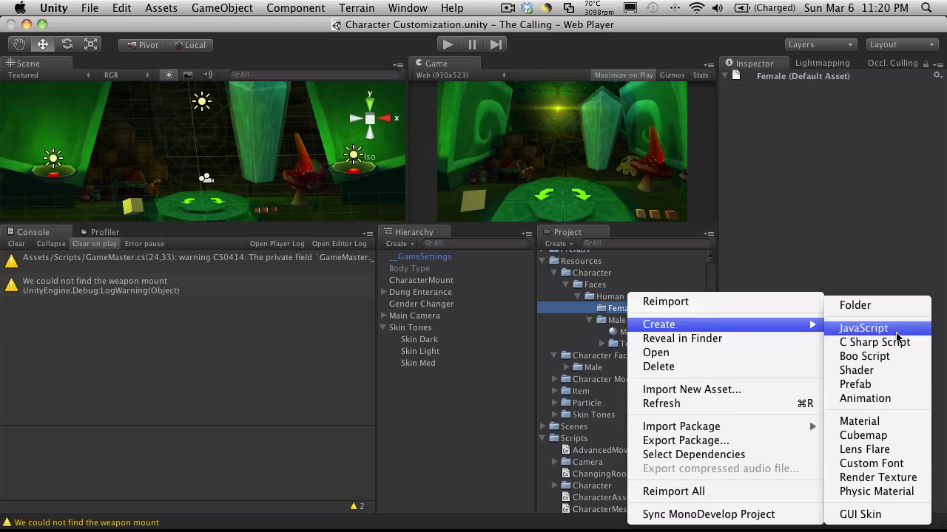
left_click(884, 310)
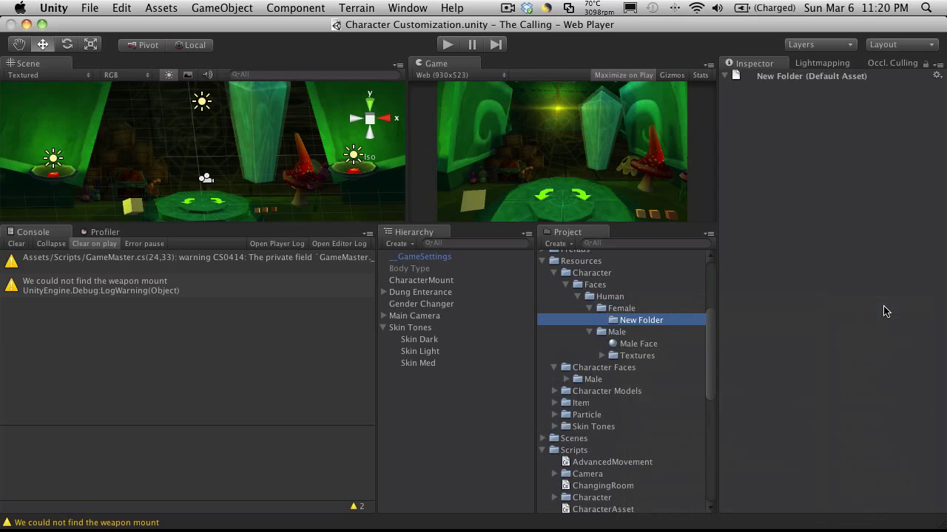
type("Texture")
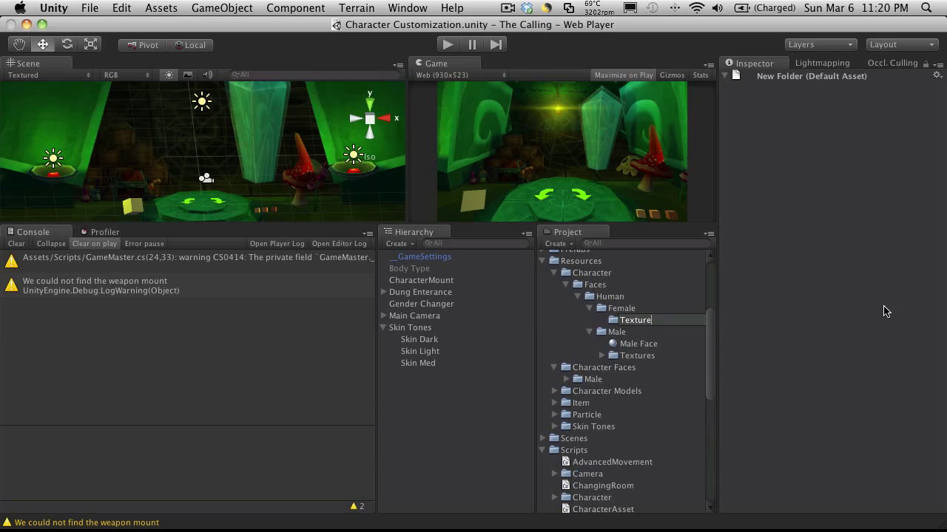
type("s")
key("Return")
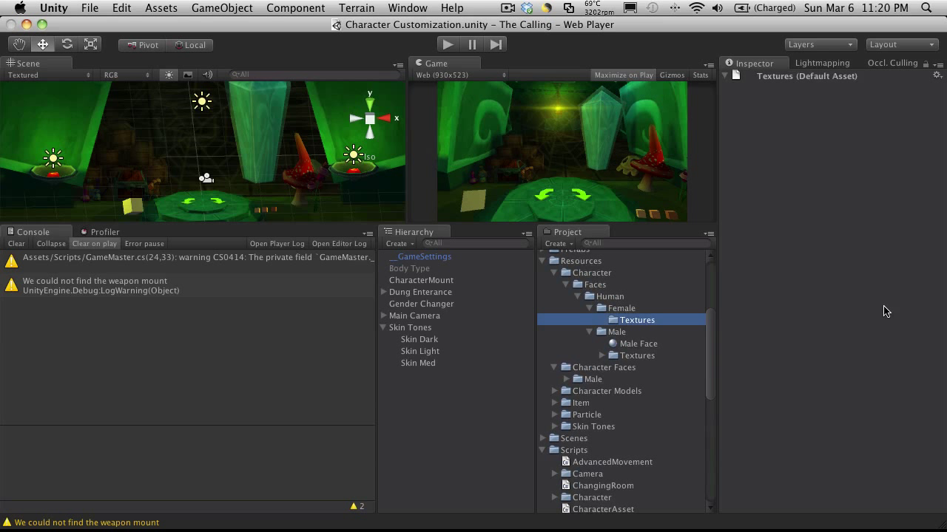
- Collapse Female, expand Character Faces/Male, and inspect the head_3_1 and head_3_2 face materials
left_click(589, 310)
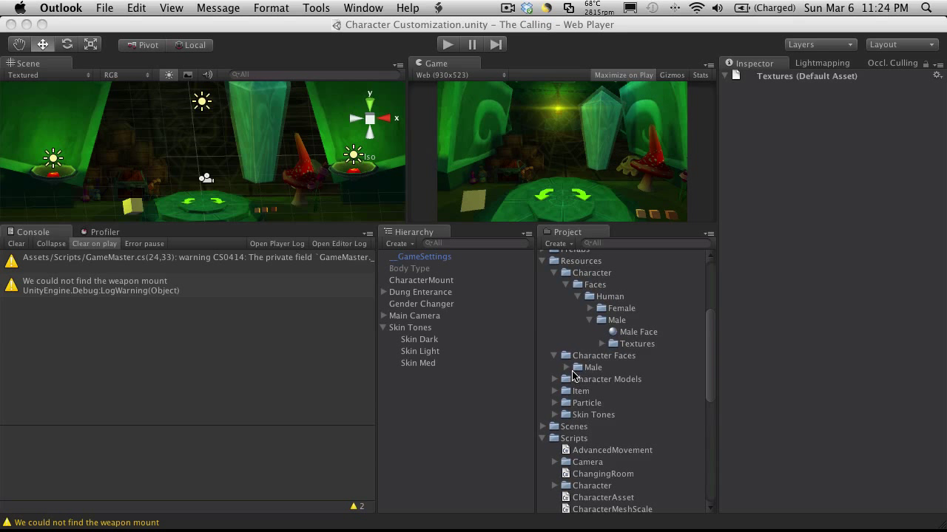
double_click(623, 371)
scroll(635, 373, "down", 7)
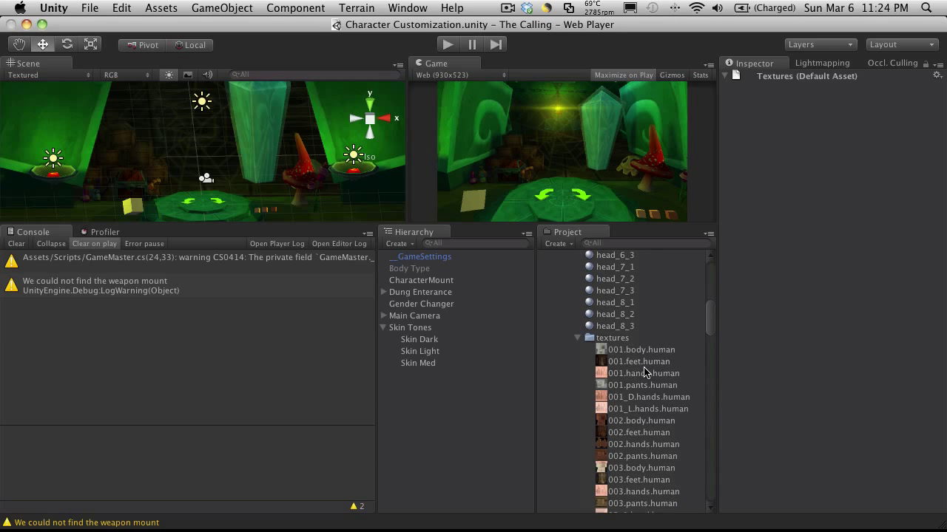
scroll(644, 372, "down", 1)
scroll(644, 372, "up", 7)
left_click(626, 330)
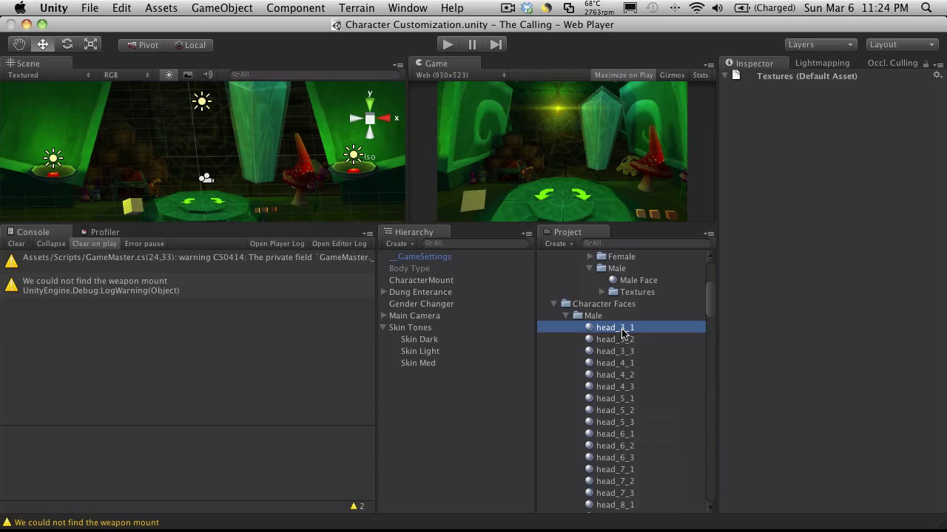
left_click(603, 340)
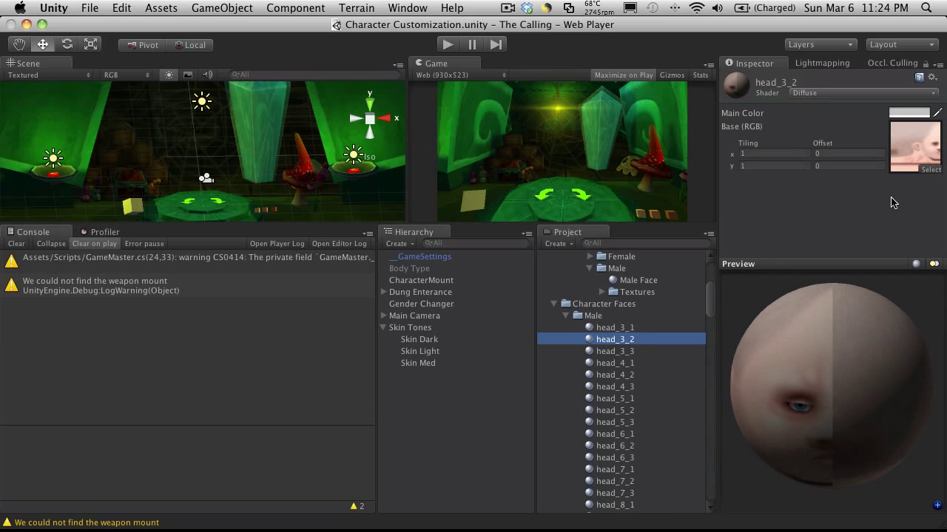
- Expand Human/Male/Textures to reveal the six textures head_1_1.human through head_2_3.human
scroll(683, 304, "up", 1)
scroll(683, 304, "up", 1)
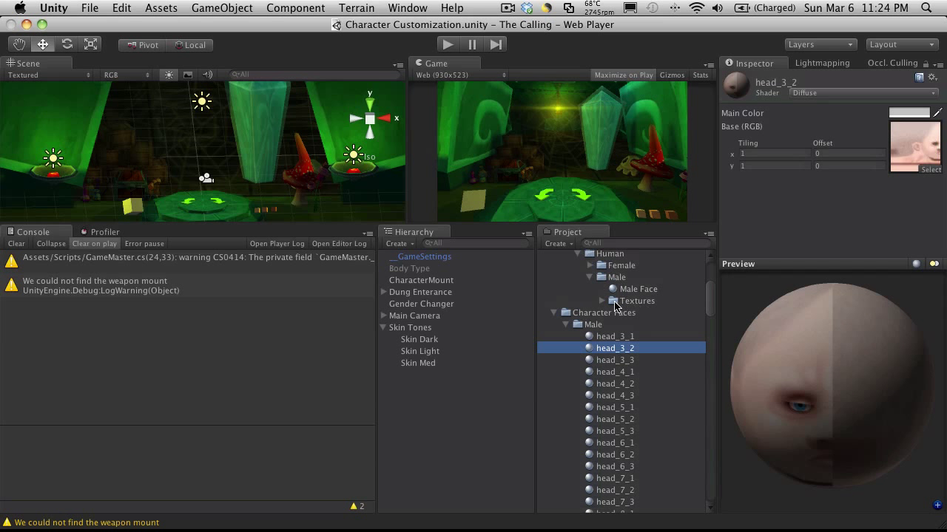
left_click(603, 301)
left_click(602, 303)
left_click(602, 303)
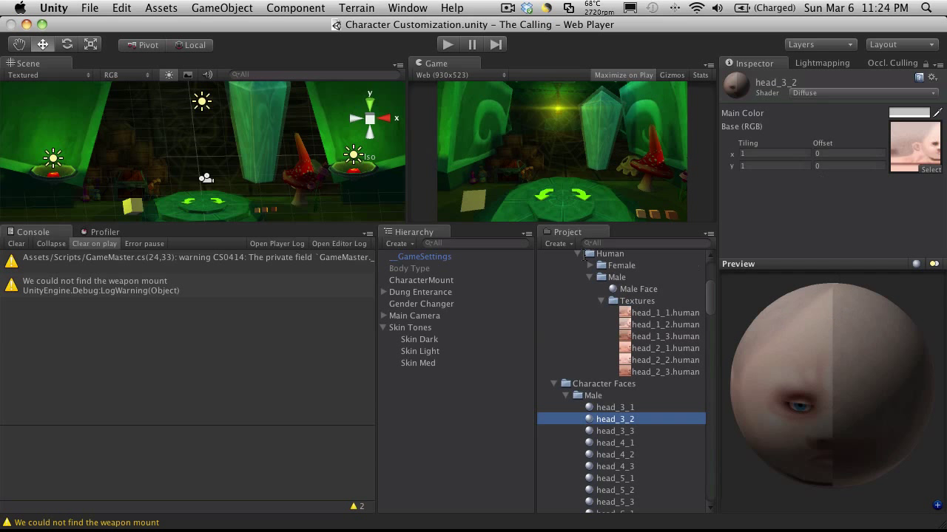